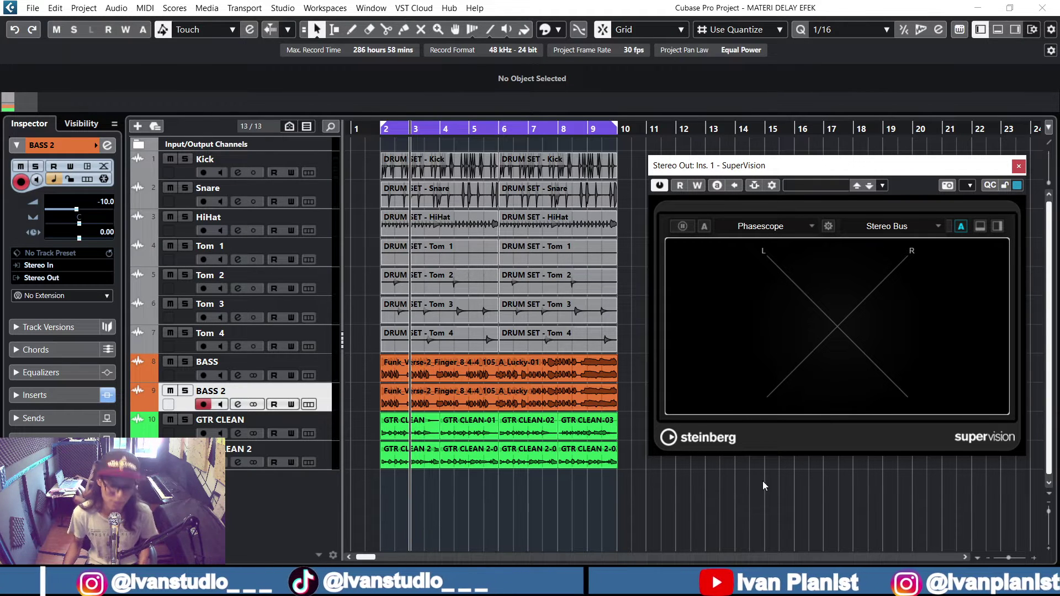
- Play the full mix of drums, bass and guitars while watching its stereo image in the SuperVision Phasescope
{"action": "key", "text": "F3"}
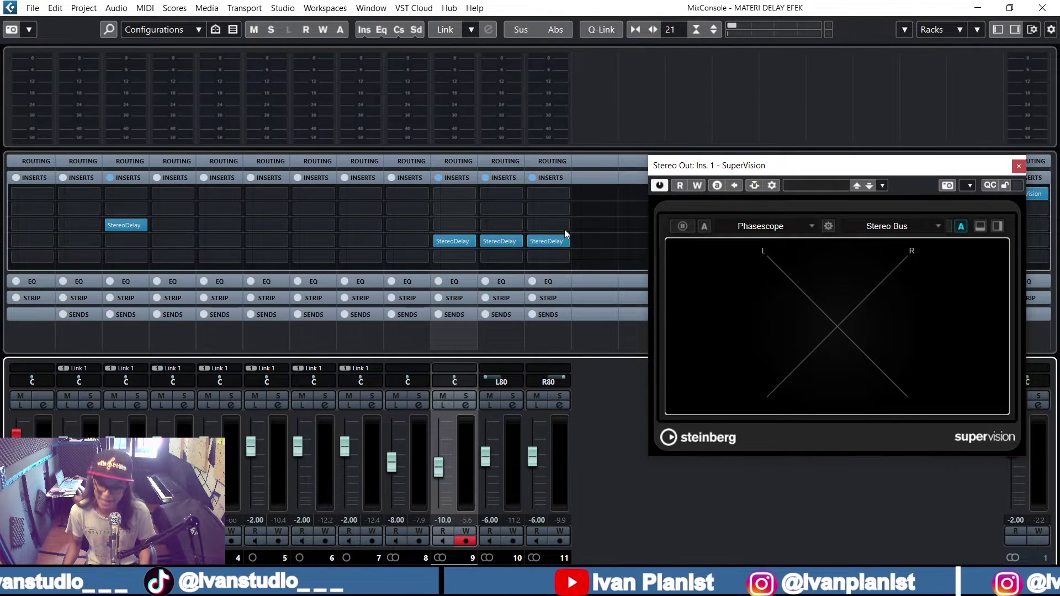
{"action": "key", "text": "F3"}
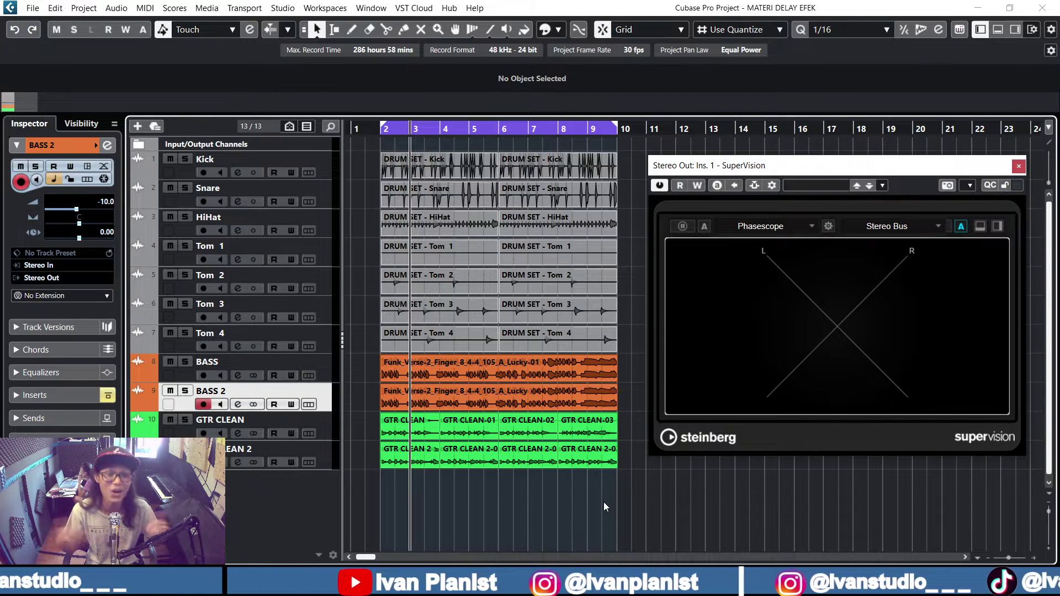
{"action": "key", "text": "h"}
{"action": "key", "text": "h"}
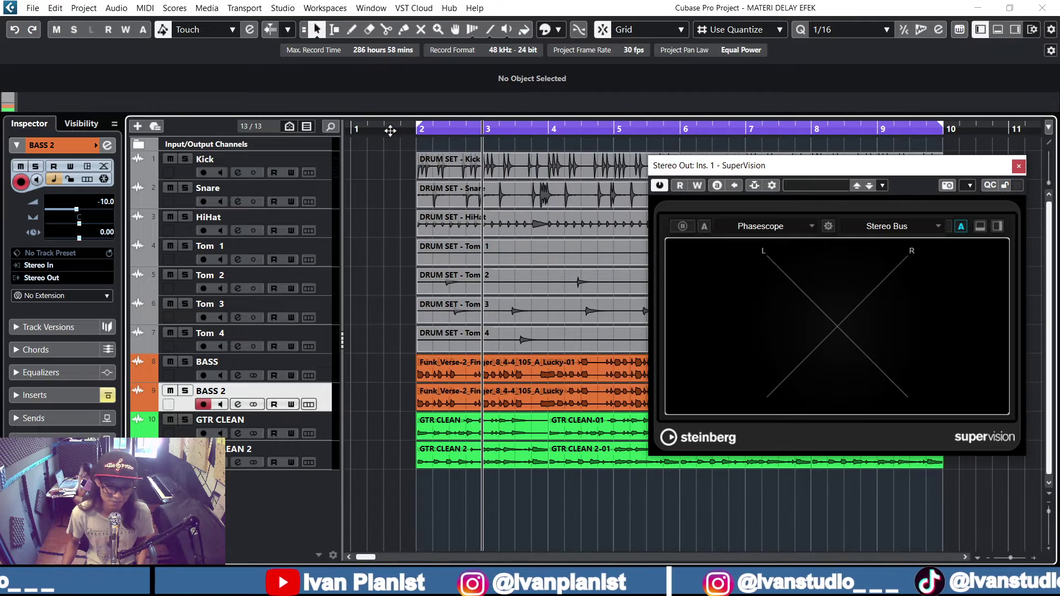
{"action": "scroll", "coordinate": [488, 251], "scroll_direction": "right", "scroll_amount": 5}
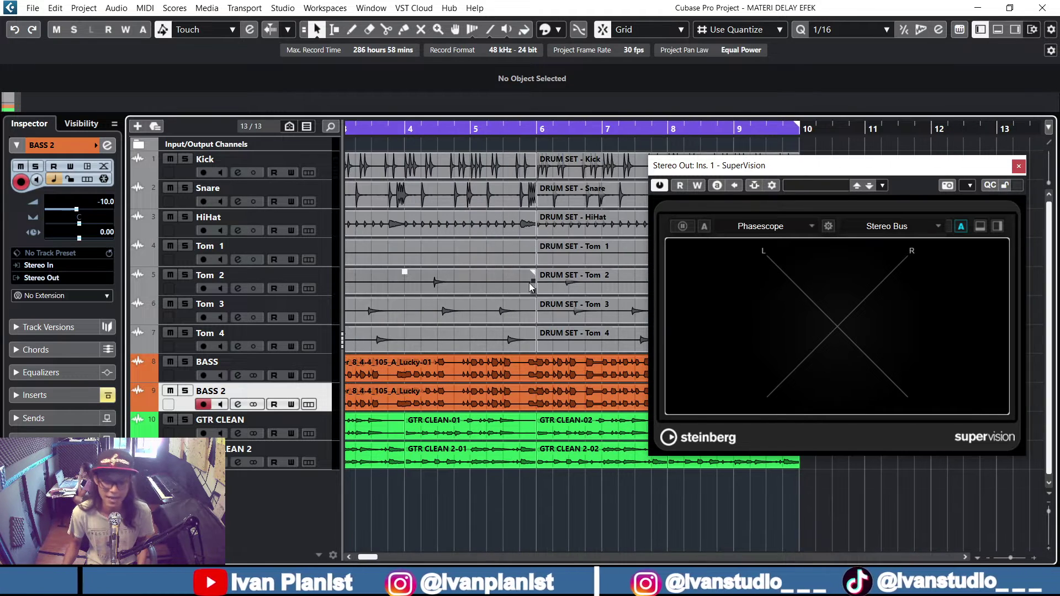
{"action": "key", "text": "space"}
{"action": "scroll", "coordinate": [529, 313], "scroll_direction": "down", "scroll_amount": 3}
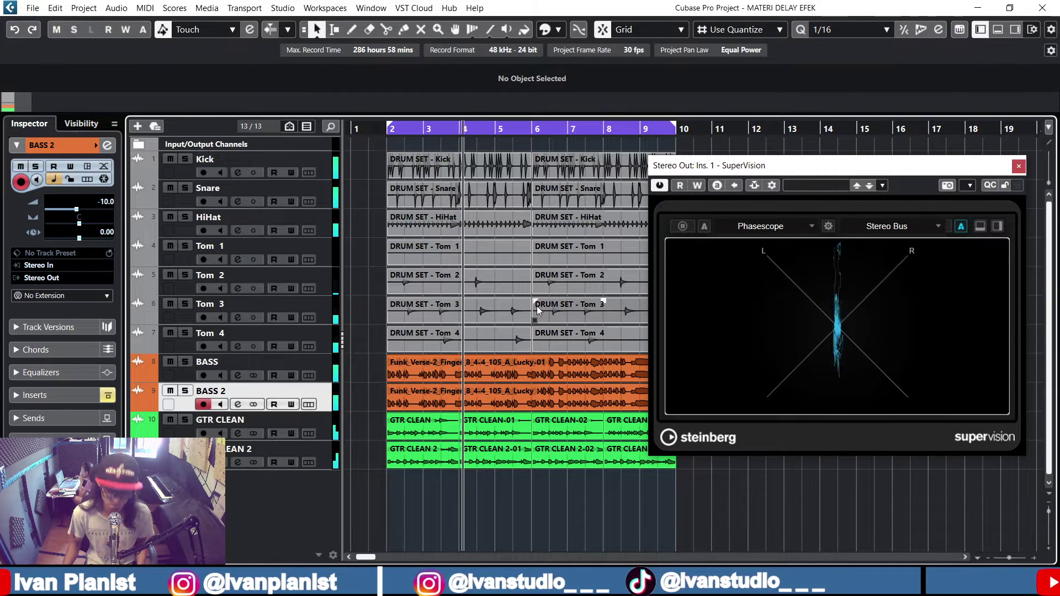
{"action": "key", "text": "XF86AudioLowerVolume"}
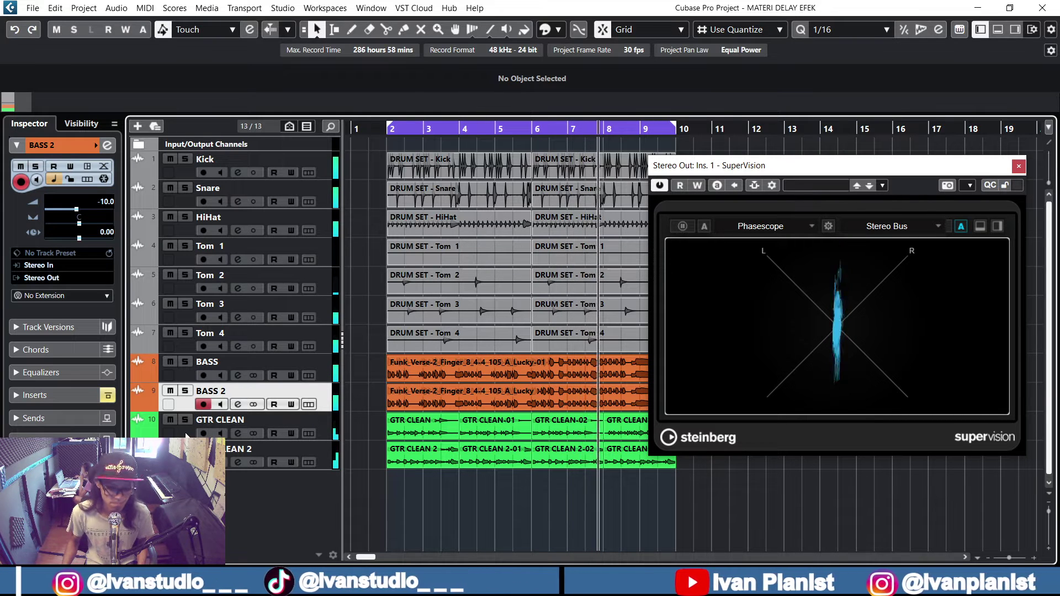
{"action": "key", "text": "space"}
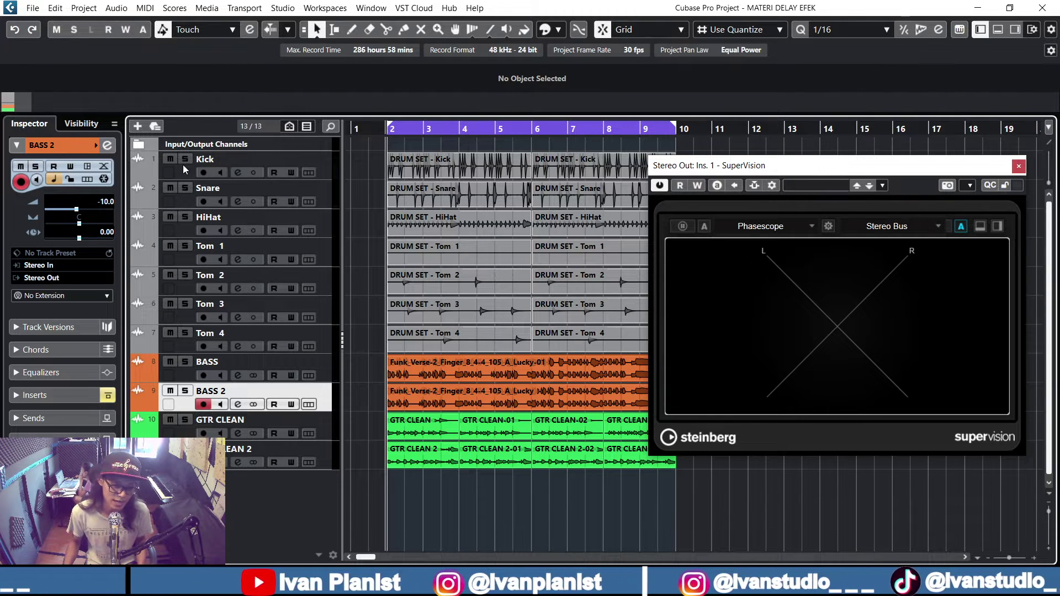
- Solo the GTR CLEAN and GTR CLEAN 2 tracks and play them together to check their stereo image
{"action": "key", "text": "s"}
{"action": "left_click", "coordinate": [186, 421]}
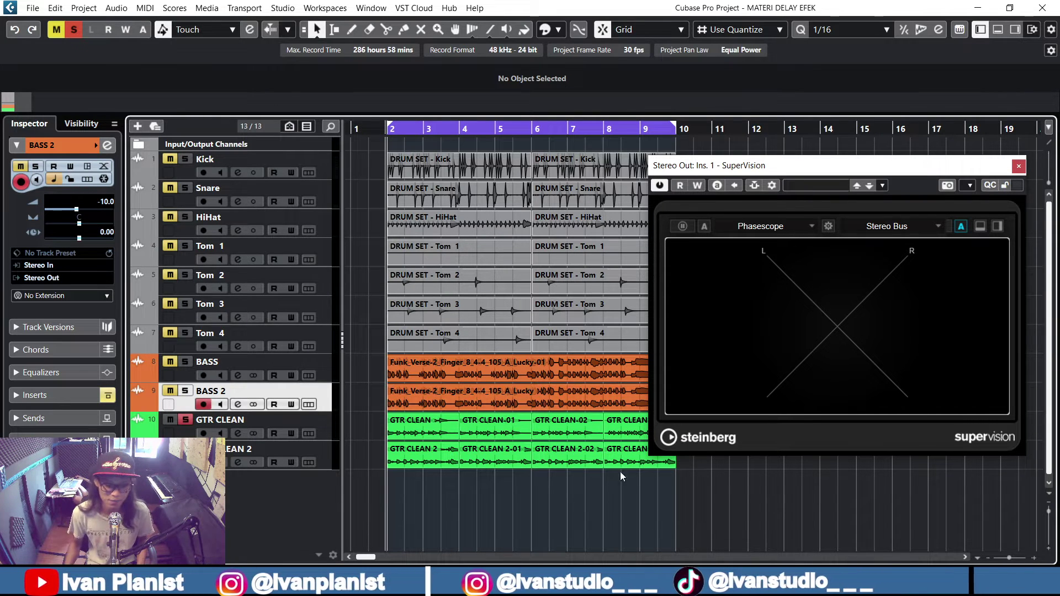
{"action": "left_click", "coordinate": [322, 426]}
{"action": "left_click", "coordinate": [323, 459]}
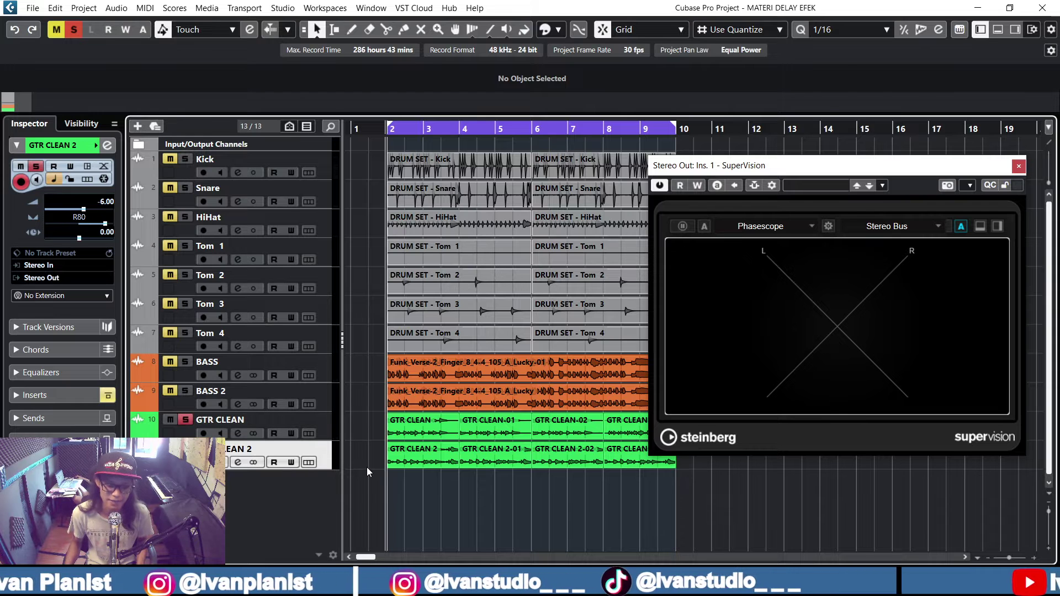
{"action": "key", "text": "space"}
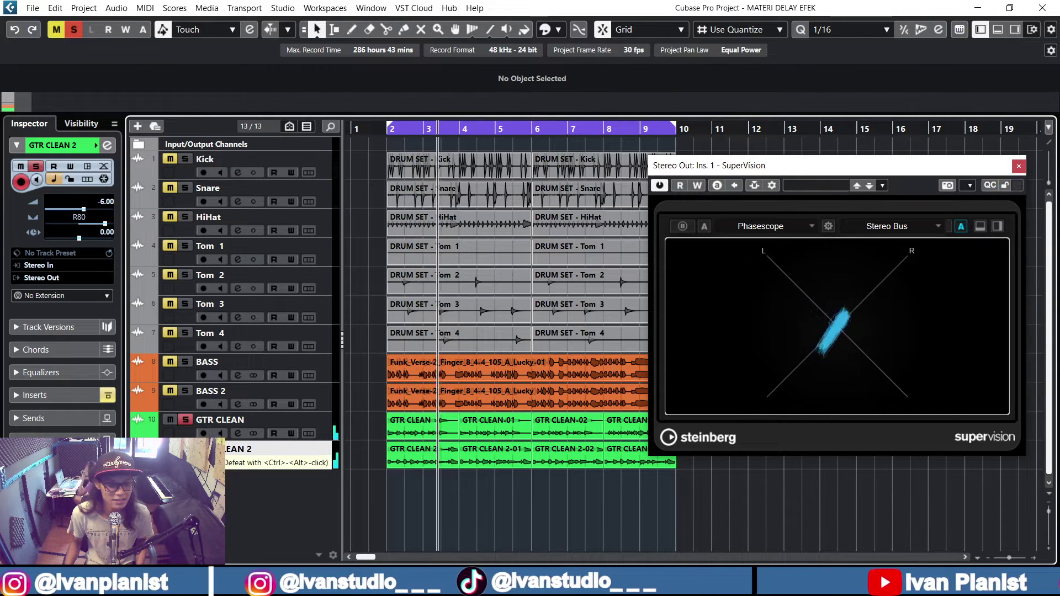
- Compare each GTR CLEAN track alone with both together in the Phasescope, ending with playback stopped and the solos cleared
{"action": "left_click", "coordinate": [185, 449]}
{"action": "left_click", "coordinate": [170, 448]}
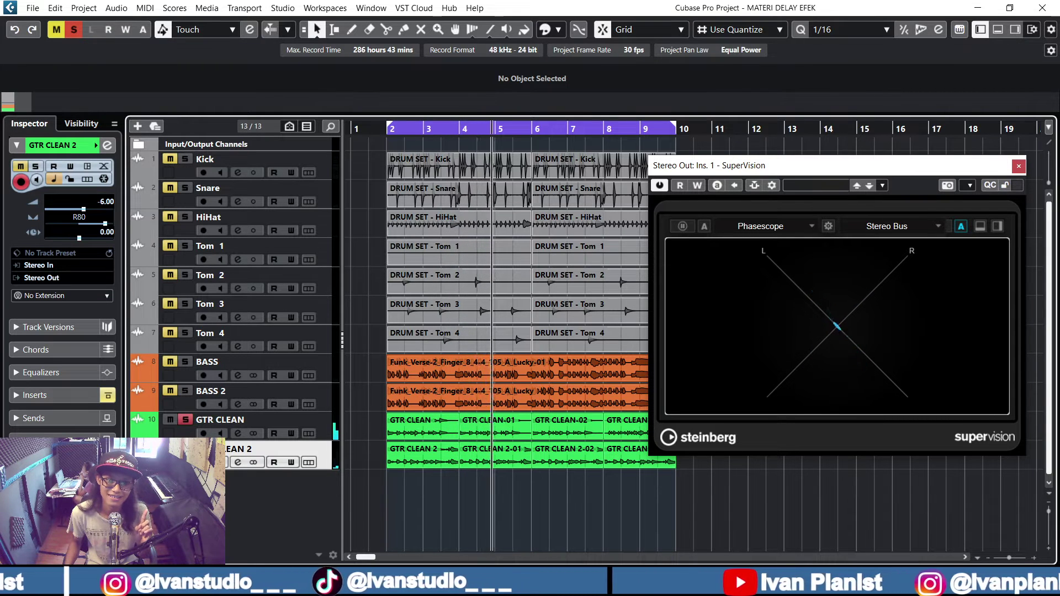
{"action": "left_click", "coordinate": [185, 449]}
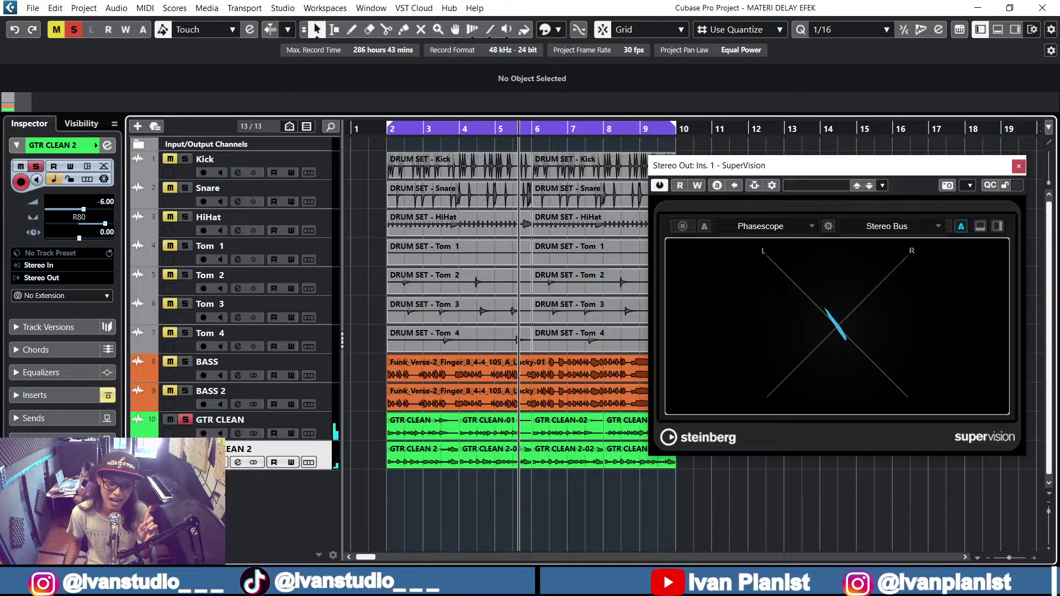
{"action": "left_click", "coordinate": [184, 419]}
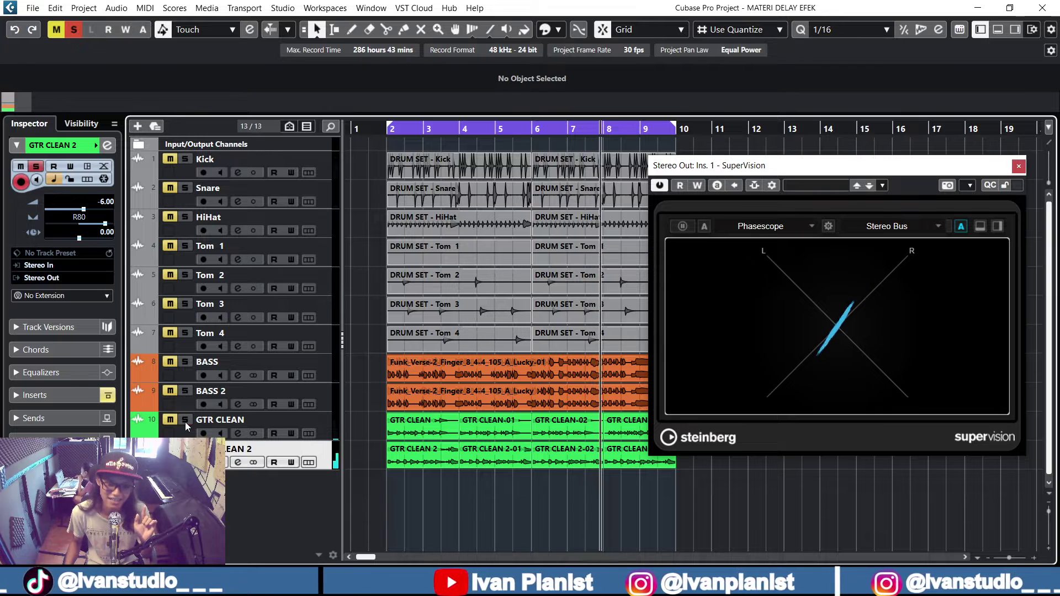
{"action": "left_click", "coordinate": [185, 420]}
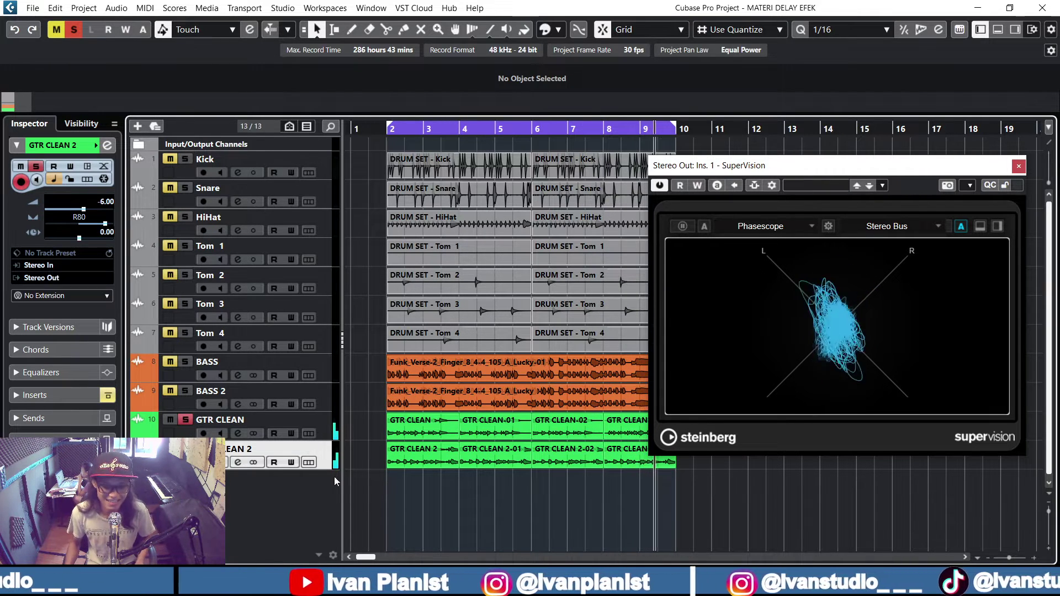
{"action": "key", "text": "space"}
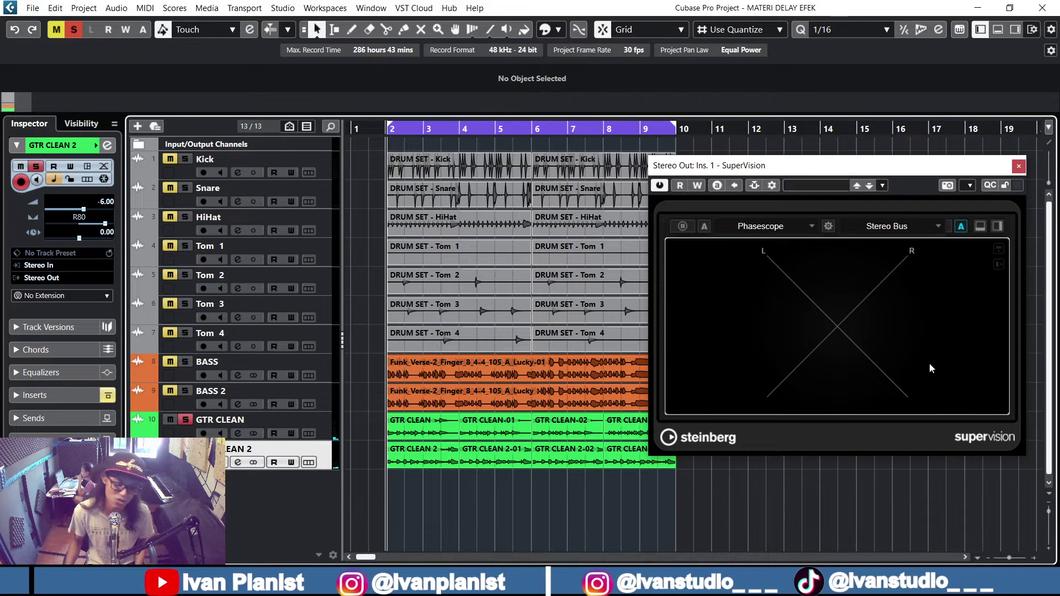
{"action": "left_click", "coordinate": [185, 418]}
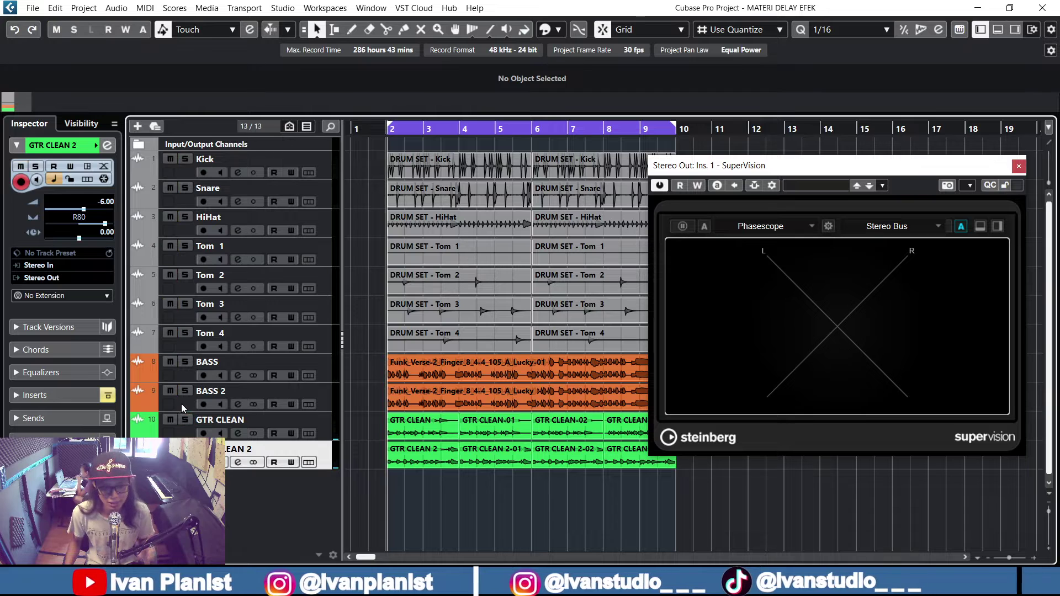
- Play the BASS track soloed and add GTR CLEAN and GTR CLEAN 2 to the solo during playback
{"action": "left_click", "coordinate": [185, 362]}
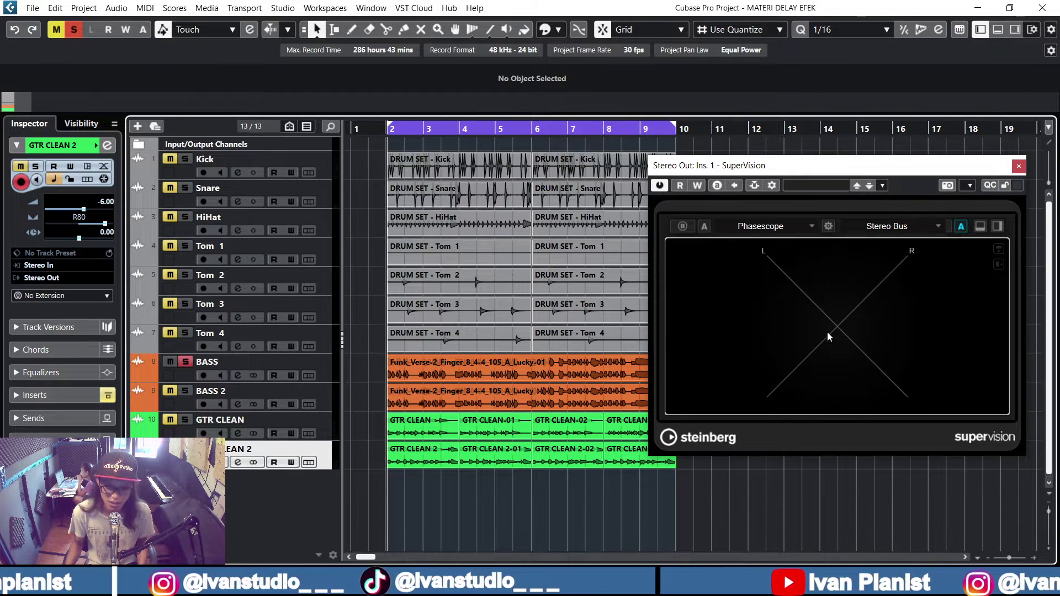
{"action": "key", "text": "space"}
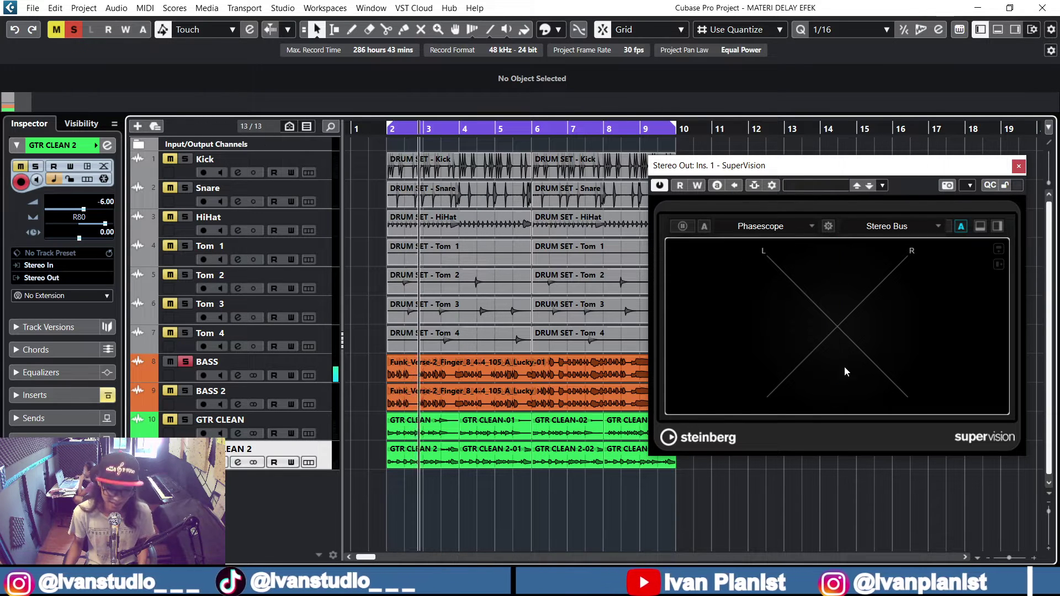
{"action": "left_click", "coordinate": [185, 419]}
{"action": "left_click", "coordinate": [185, 449]}
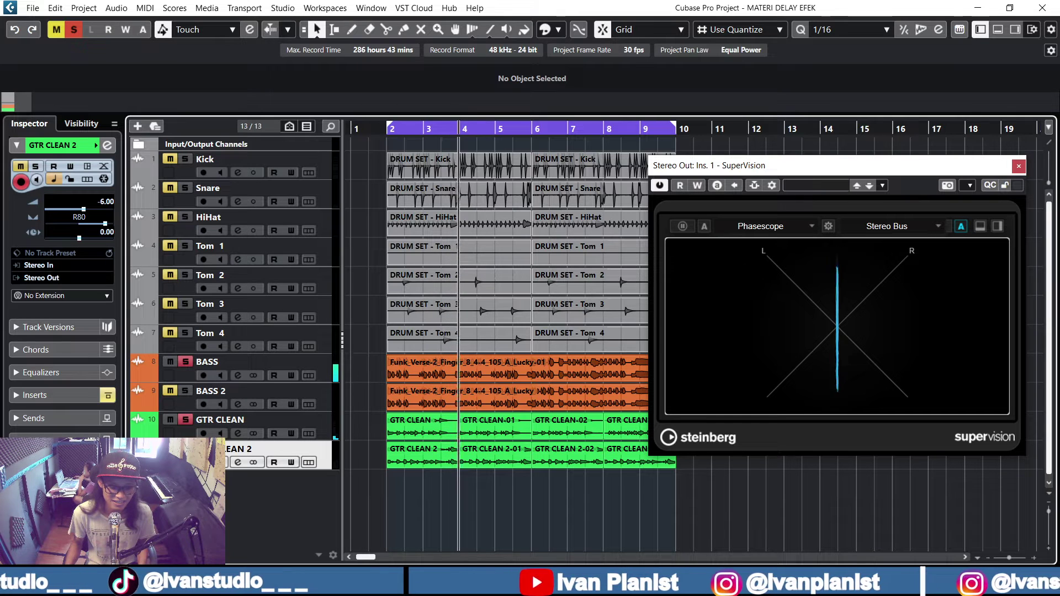
- Compare the guitars with and without BASS, and BASS alone, in the Phasescope, ending with playback stopped and the solos cleared
{"action": "left_click", "coordinate": [185, 361]}
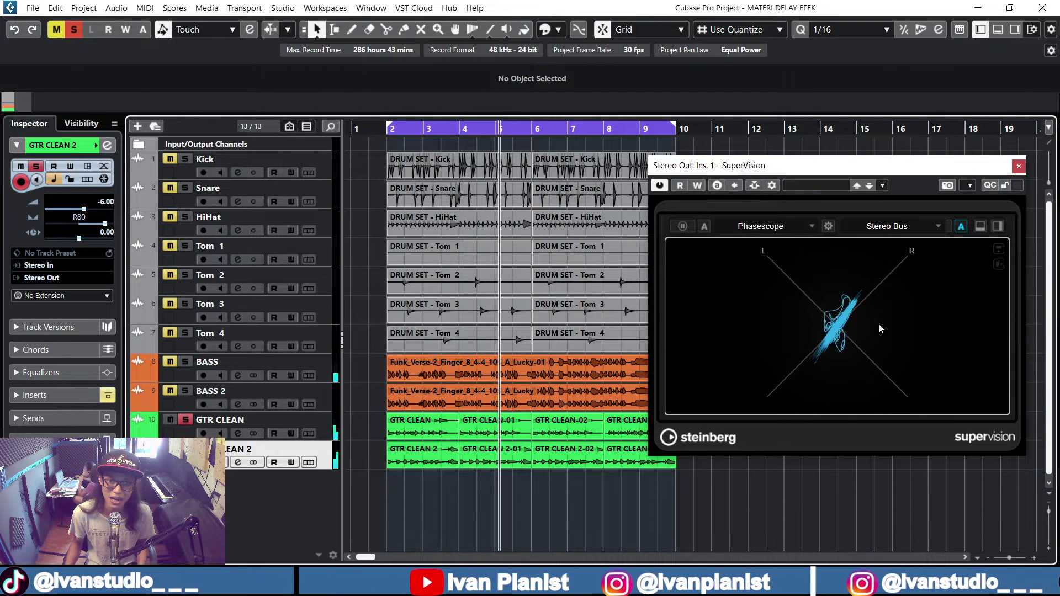
{"action": "left_click", "coordinate": [186, 362]}
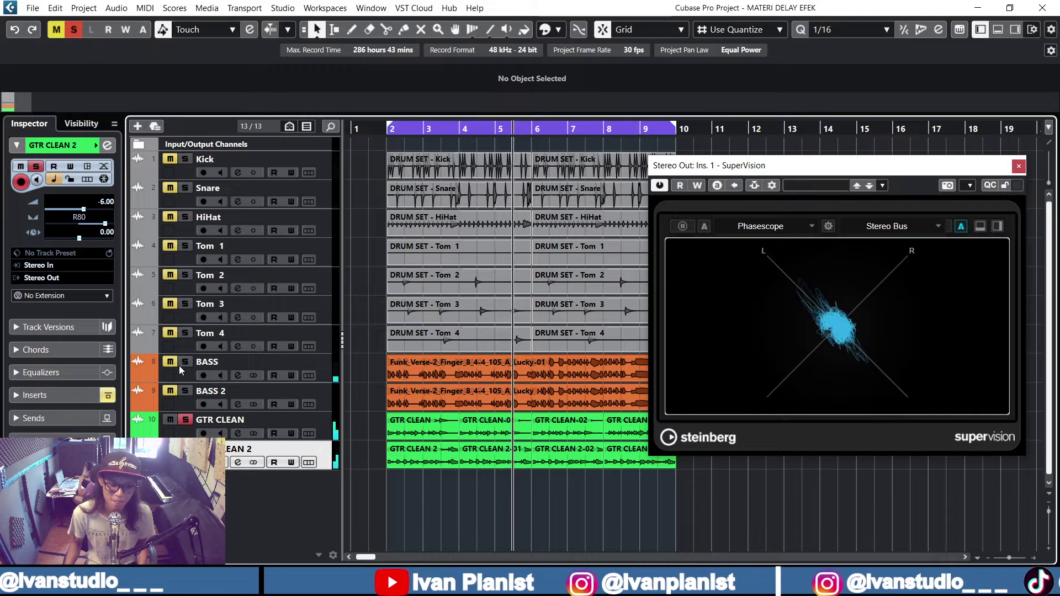
{"action": "left_click", "coordinate": [185, 419]}
{"action": "left_click", "coordinate": [185, 449]}
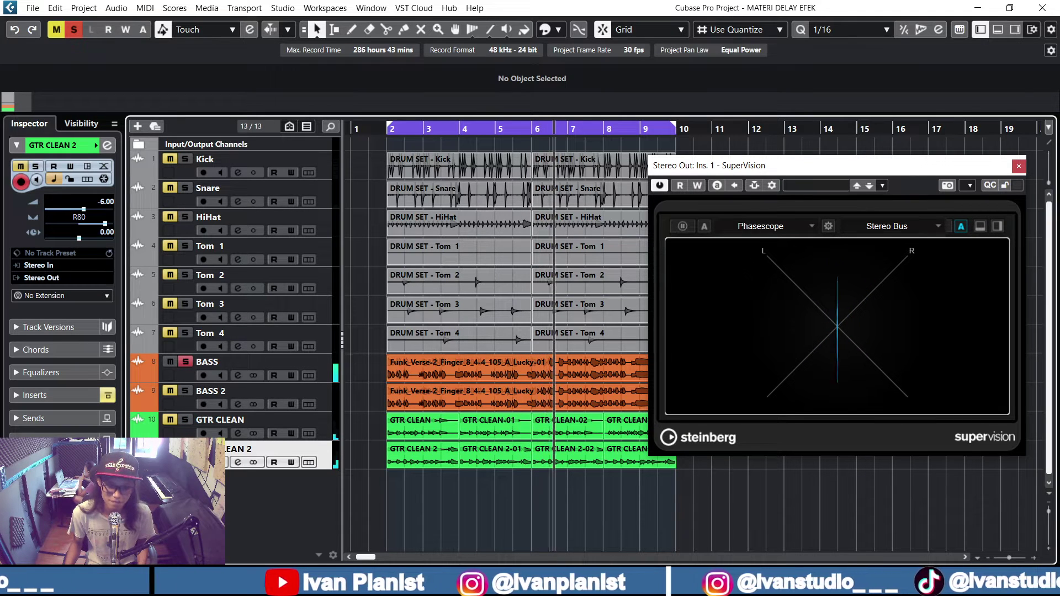
{"action": "key", "text": "space"}
{"action": "left_click", "coordinate": [186, 362]}
- Solo all drum tracks from Kick to Tom 4 and play them to check their stereo image
{"action": "left_click", "coordinate": [193, 338]}
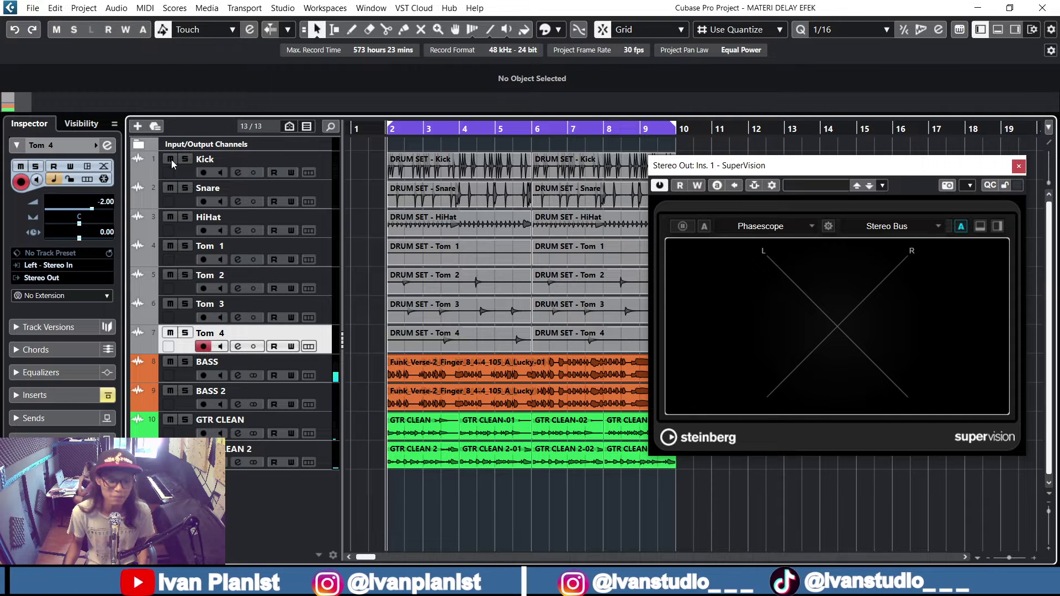
{"action": "left_click", "coordinate": [186, 172], "text": "shift"}
{"action": "key", "text": "s"}
{"action": "key", "text": "space"}
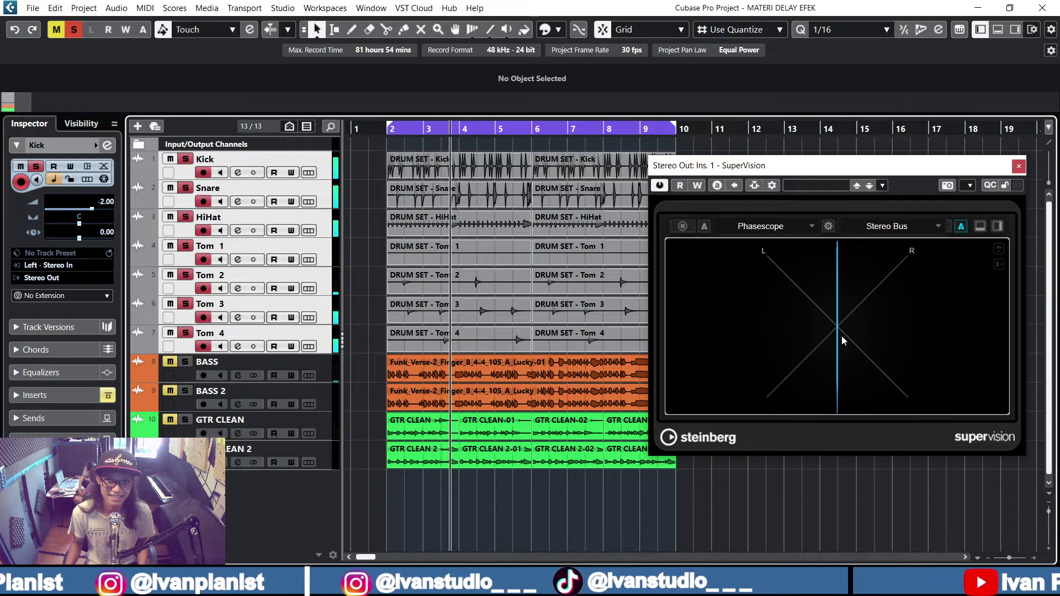
{"action": "key", "text": "space"}
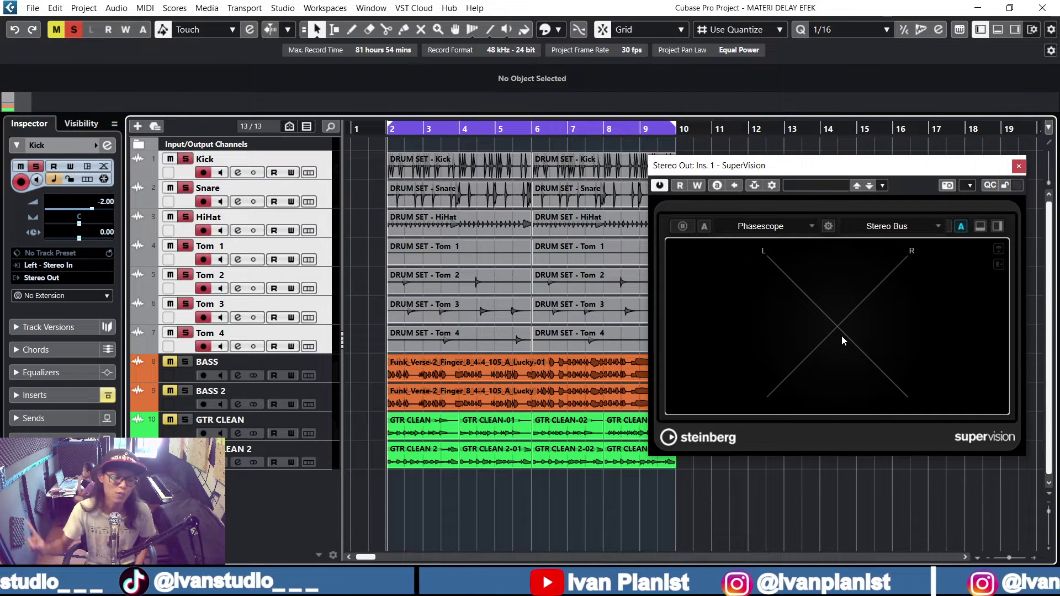
- Replay the soloed drums briefly while watching the Phasescope and clear all solos
{"action": "key", "text": "space"}
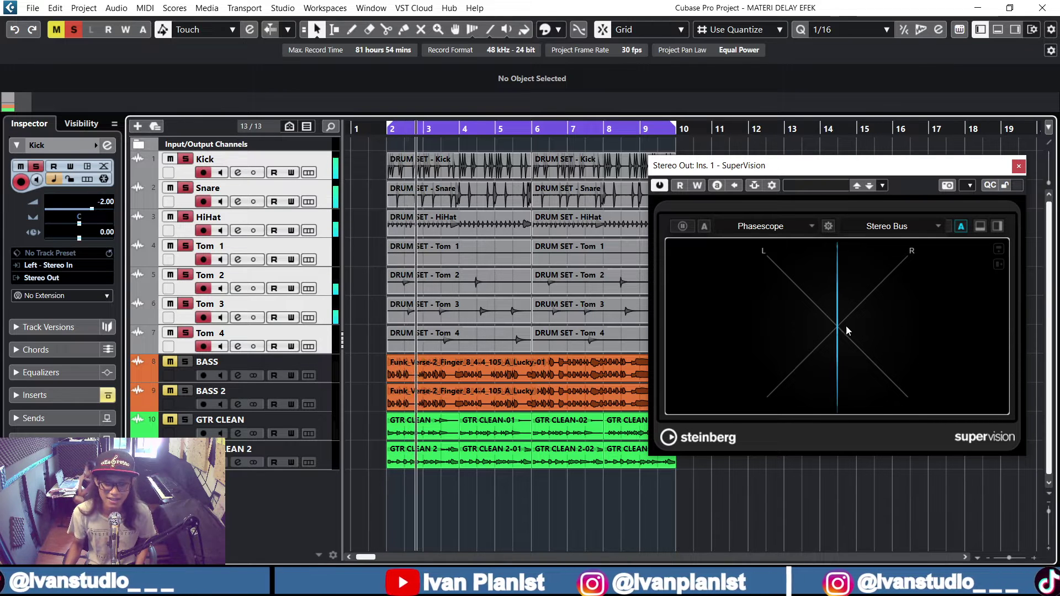
{"action": "key", "text": "space"}
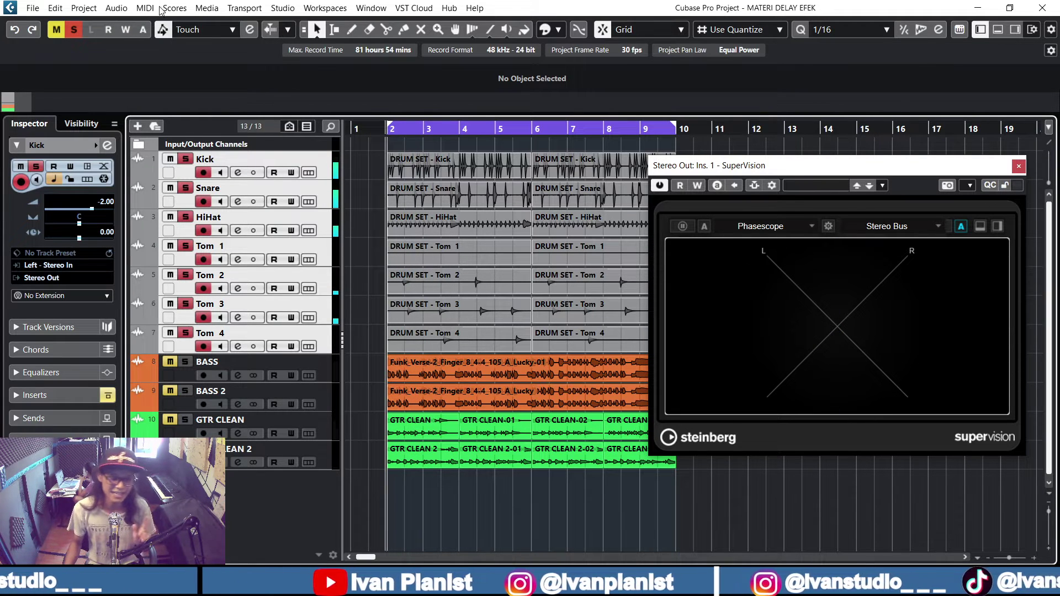
{"action": "left_click", "coordinate": [74, 29]}
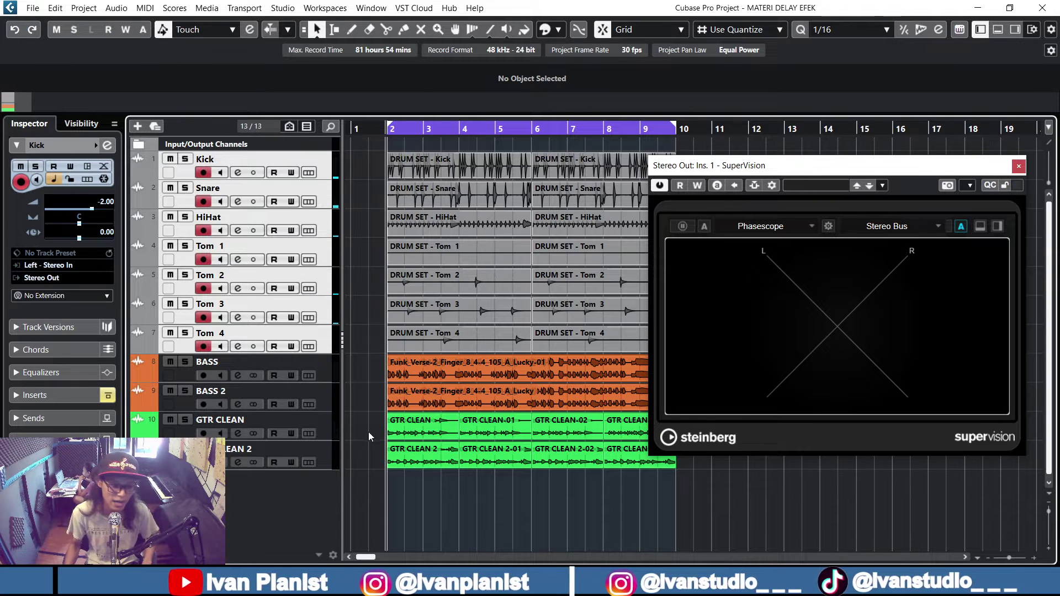
- Mute GTR CLEAN and GTR CLEAN 2 and play the drums and bass without them while watching the Phasescope
{"action": "left_click", "coordinate": [326, 452]}
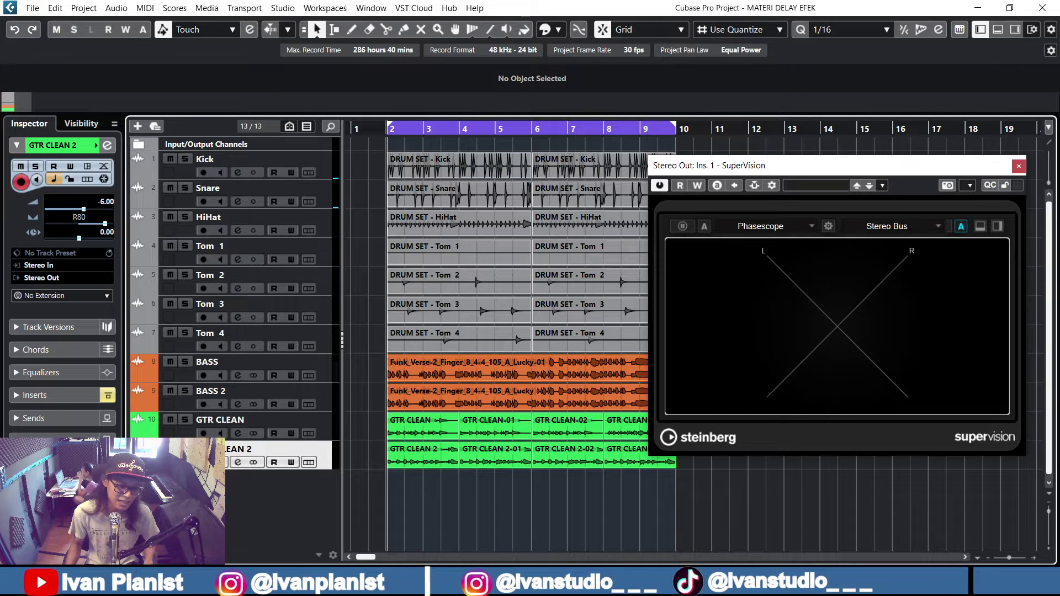
{"action": "left_click", "coordinate": [170, 420]}
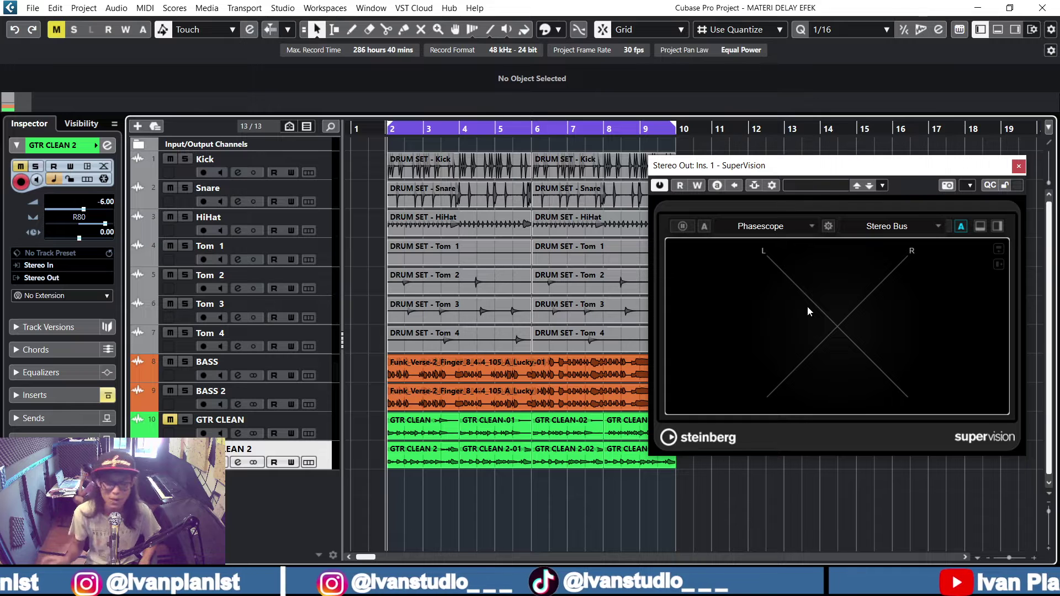
{"action": "key", "text": "space"}
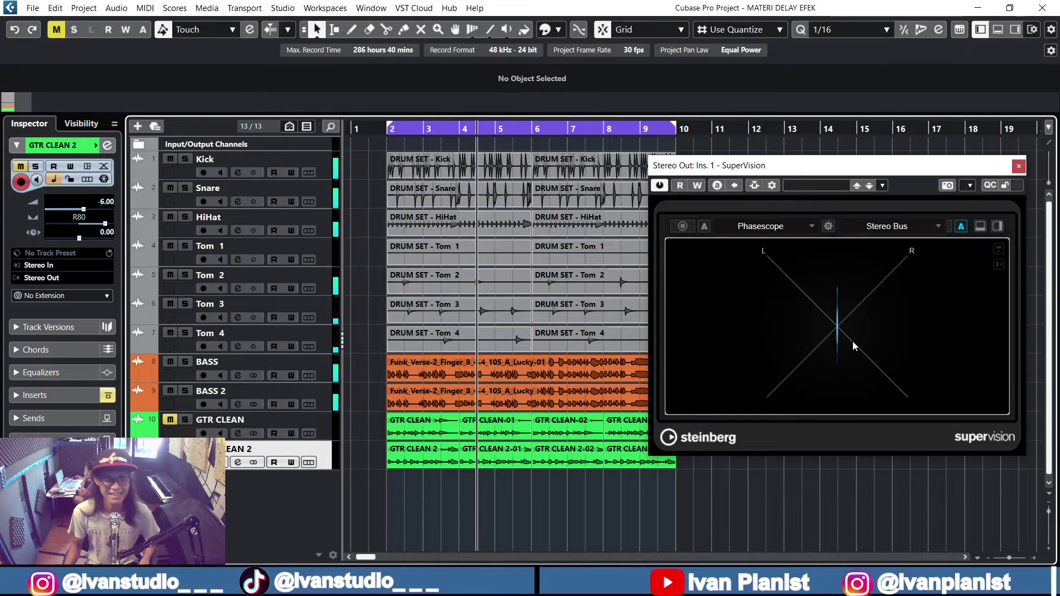
{"action": "key", "text": "space"}
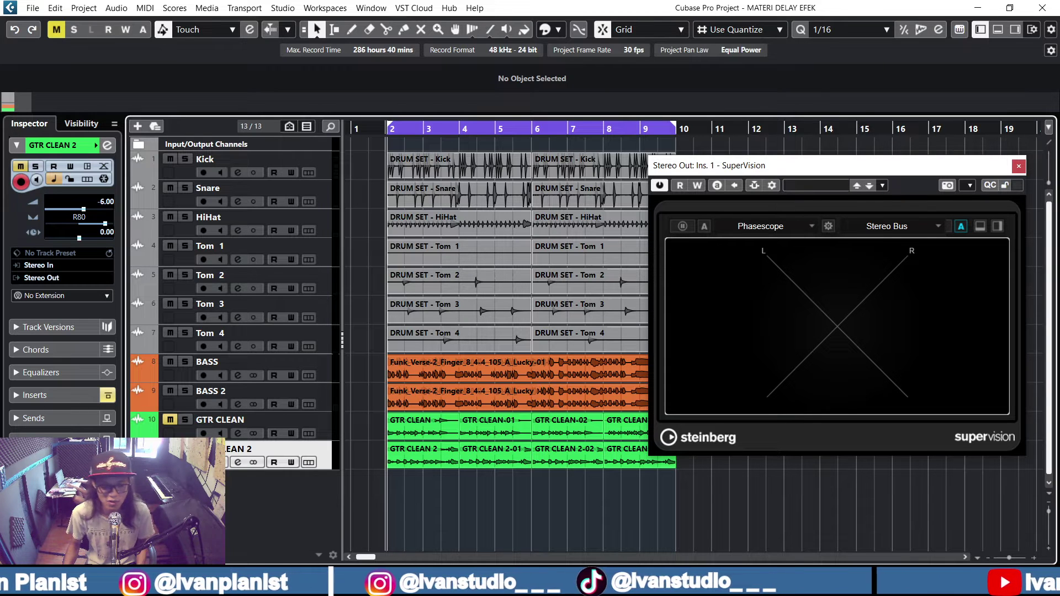
- Unmute both GTR CLEAN tracks and play the full mix again to check its stereo width in the Phasescope
{"action": "left_click", "coordinate": [170, 420]}
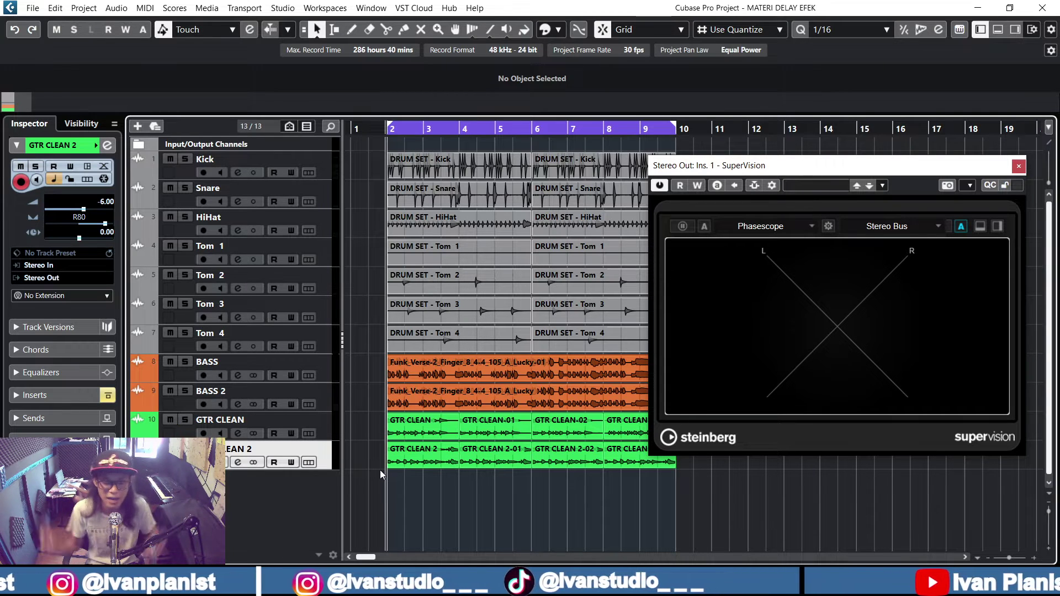
{"action": "key", "text": "space"}
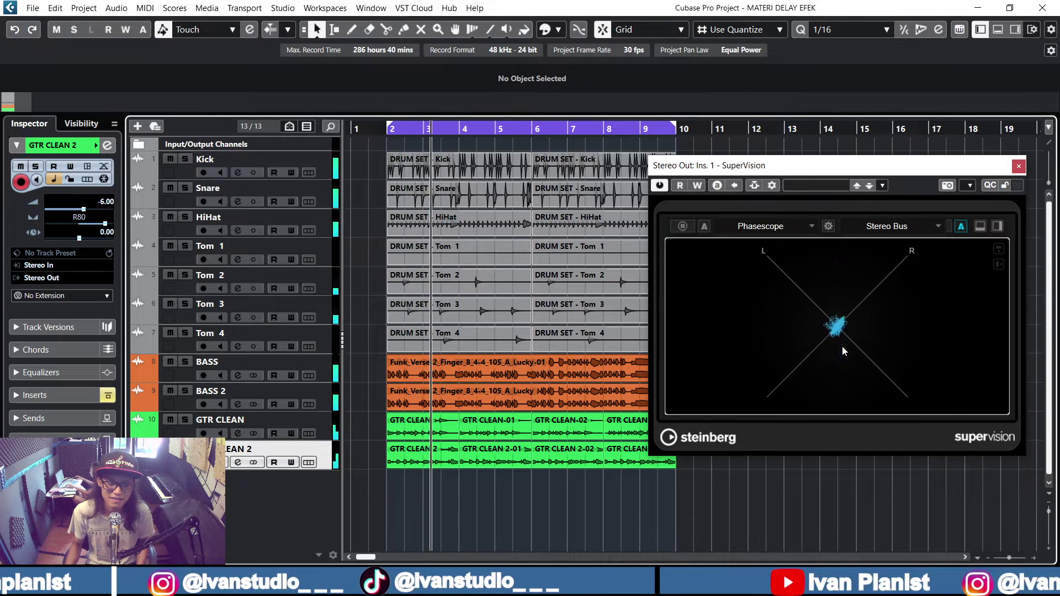
{"action": "key", "text": "space"}
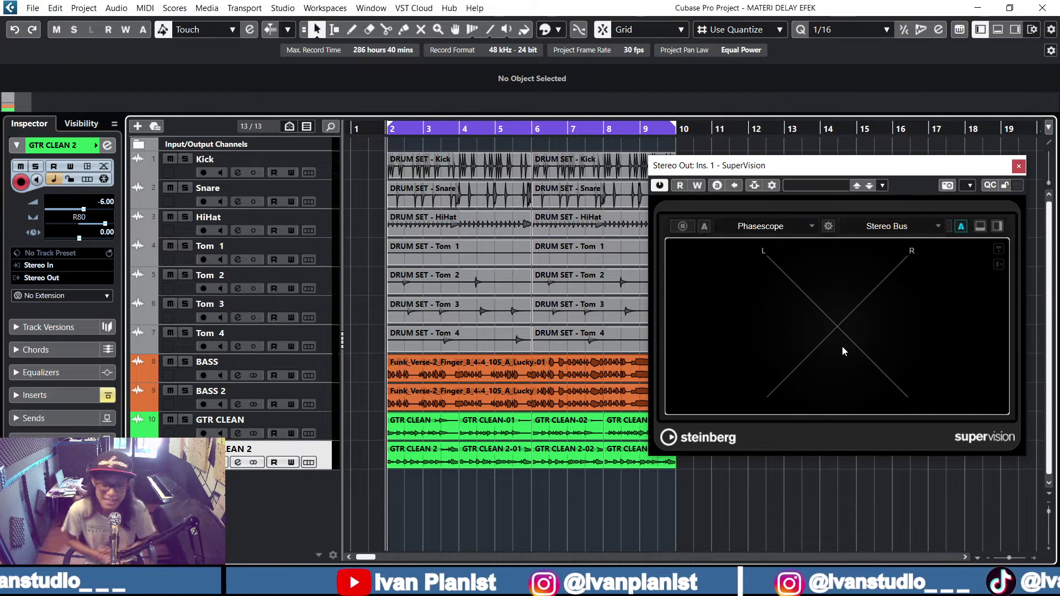
- Open the MixConsole, reactivate the bypassed inserts on all channels and play the full mix with the StereoDelay effects
{"action": "left_click", "coordinate": [402, 448]}
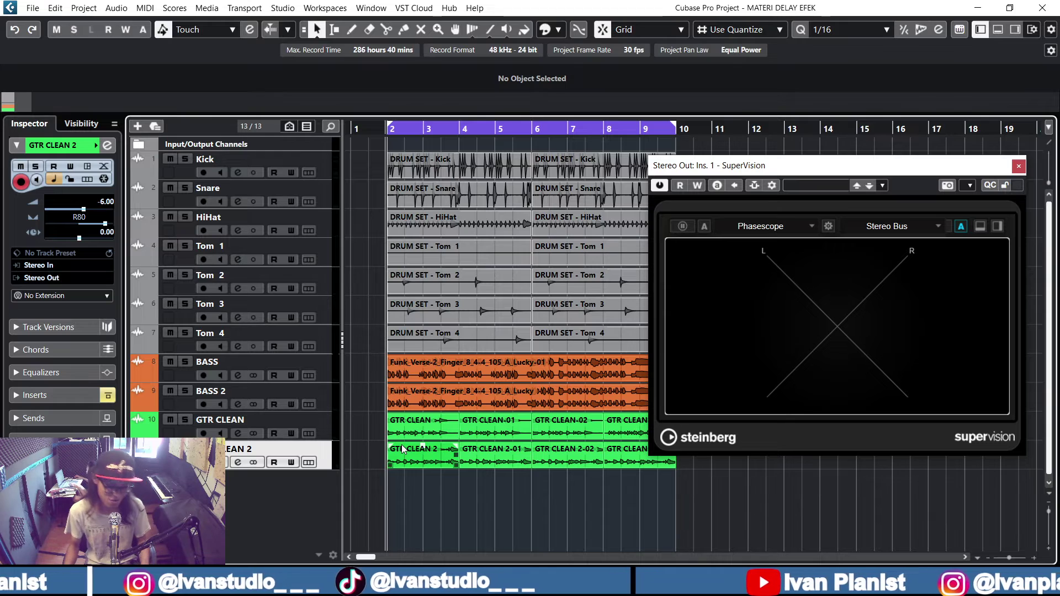
{"action": "key", "text": "F3"}
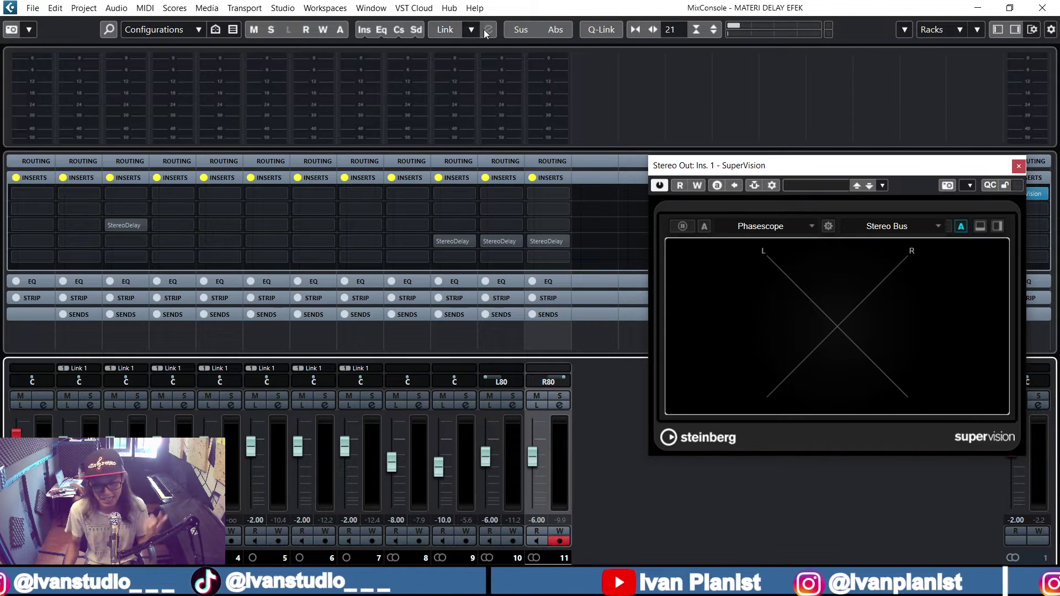
{"action": "left_click", "coordinate": [365, 31]}
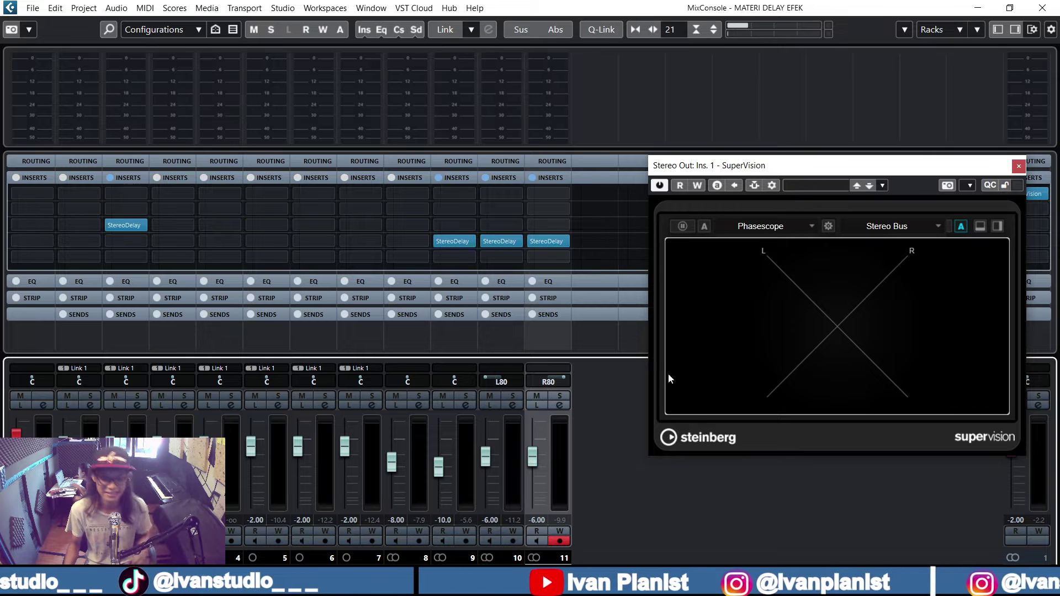
{"action": "key", "text": "space"}
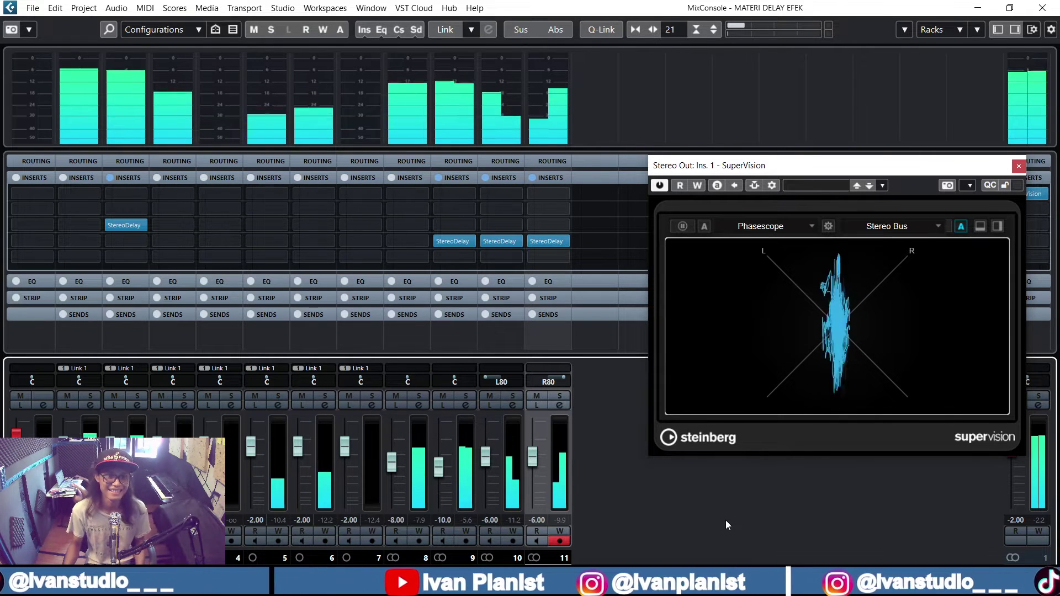
{"action": "key", "text": "space"}
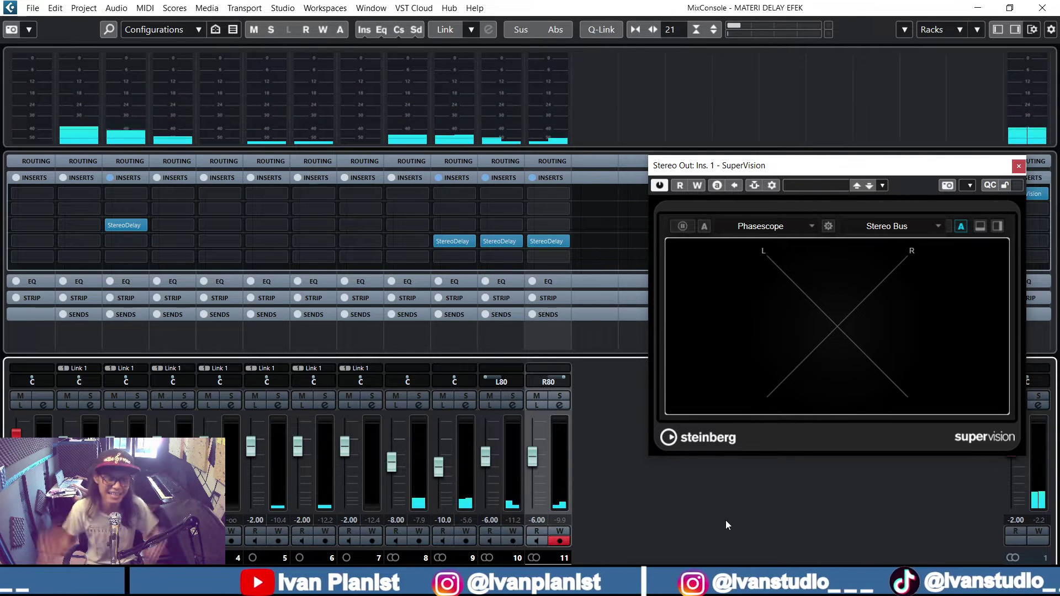
{"action": "key", "text": "space"}
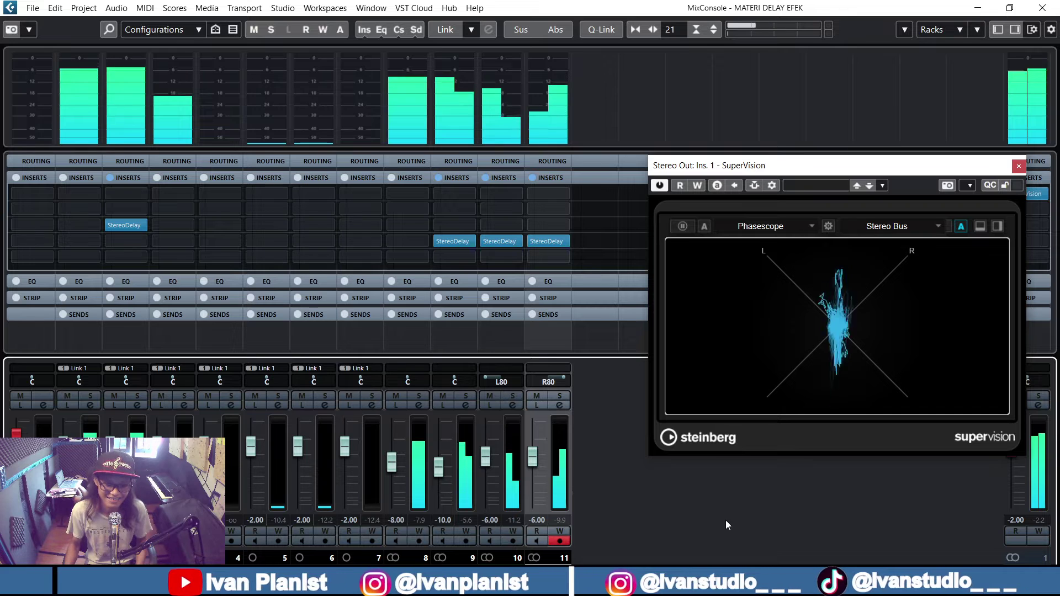
- Toggle the bypass of all channel inserts twice during playback to compare the mix without and with StereoDelay in the Phasescope
{"action": "left_click", "coordinate": [363, 30]}
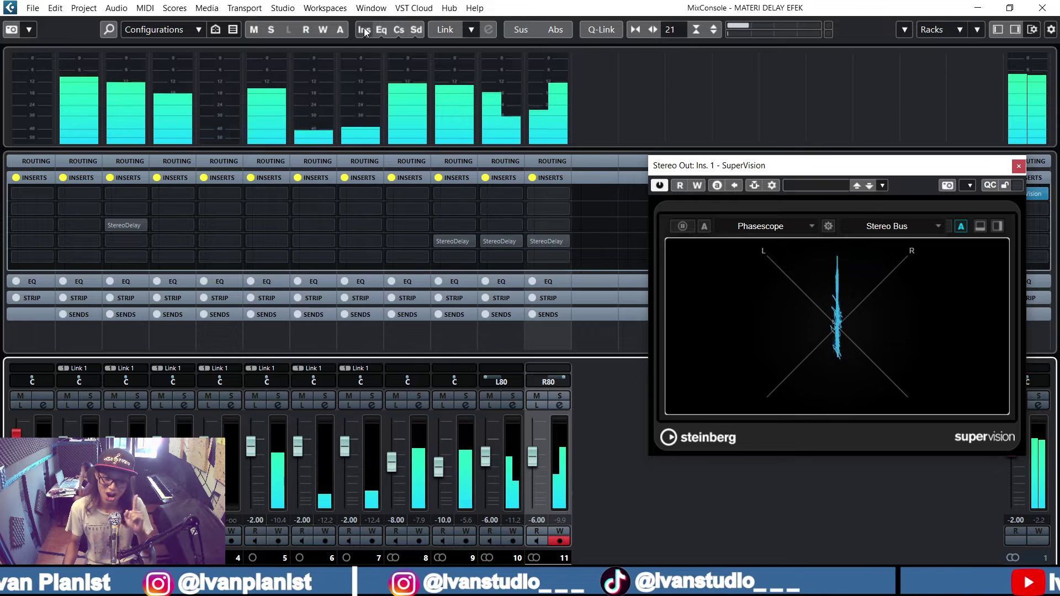
{"action": "left_click", "coordinate": [363, 30]}
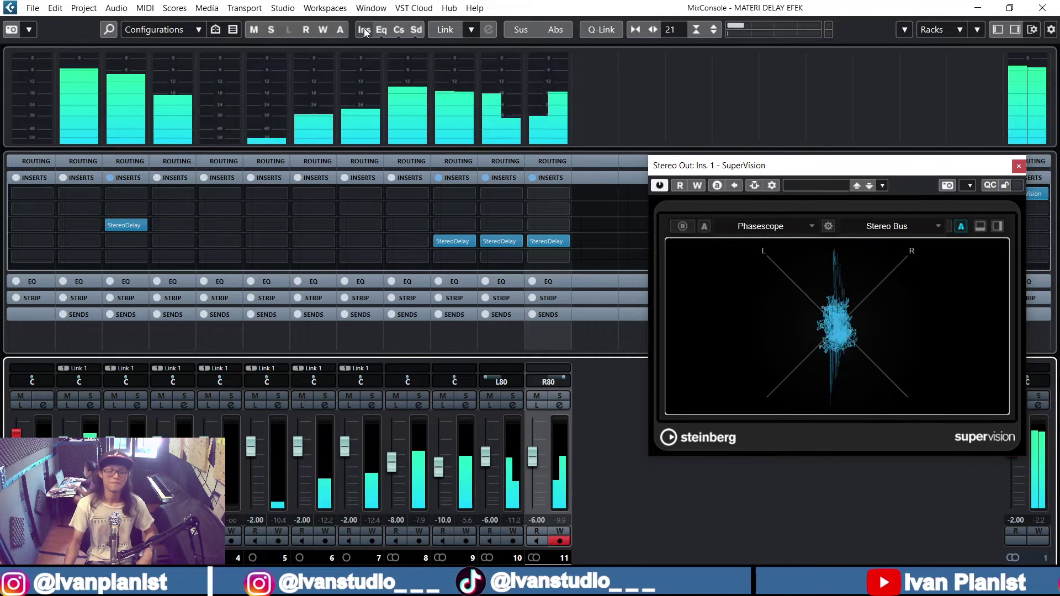
{"action": "left_click", "coordinate": [363, 30]}
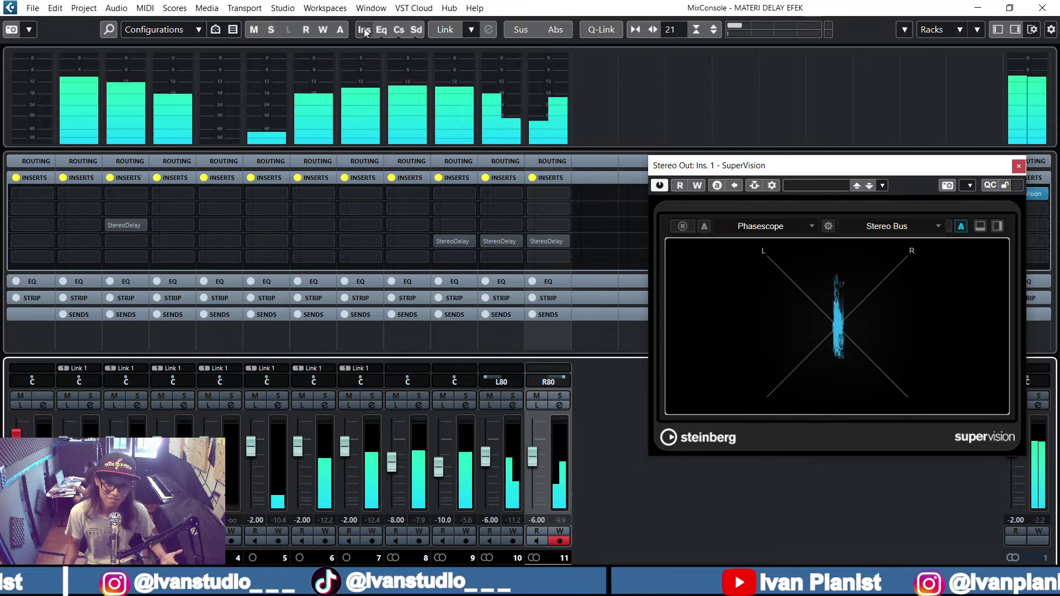
{"action": "left_click", "coordinate": [363, 30]}
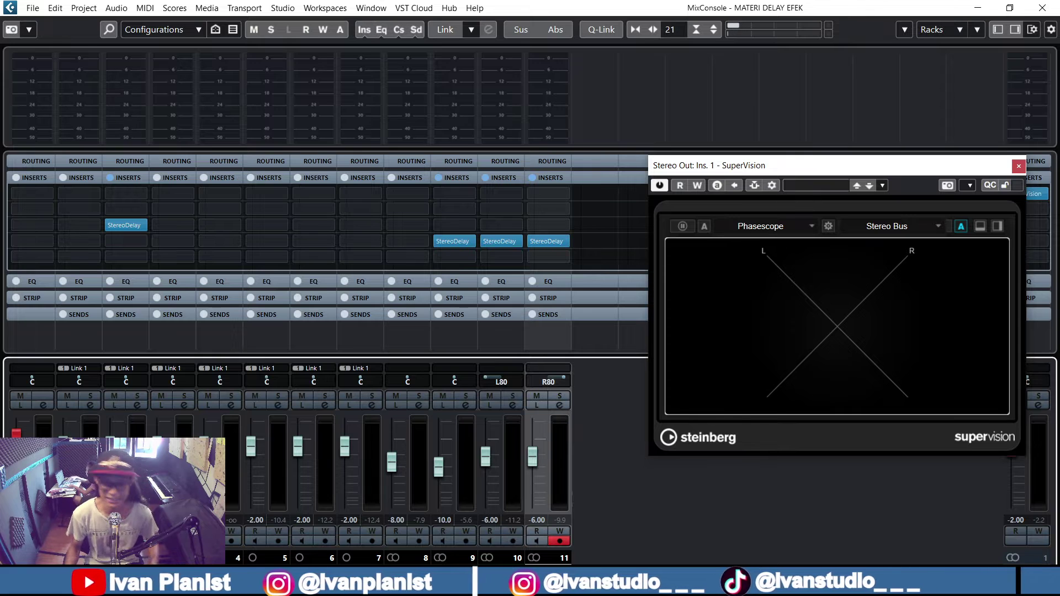
- Move the SuperVision window clear of the Stereo Out inserts and select the drum, BASS 2 and GTR CLEAN 2 channels in turn
{"action": "left_click_drag", "start_coordinate": [816, 166], "coordinate": [775, 153]}
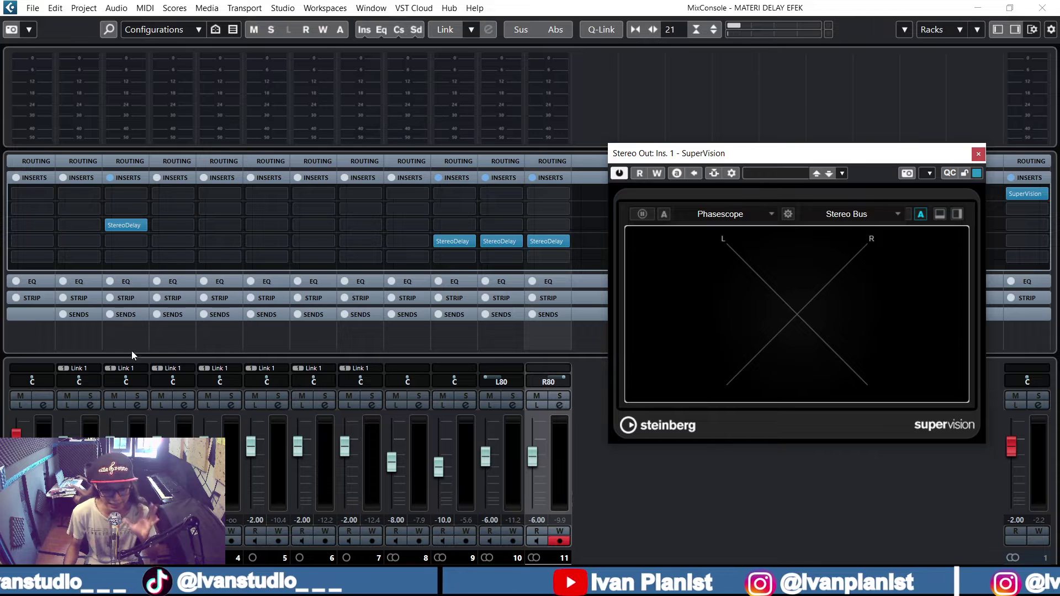
{"action": "left_click", "coordinate": [145, 336]}
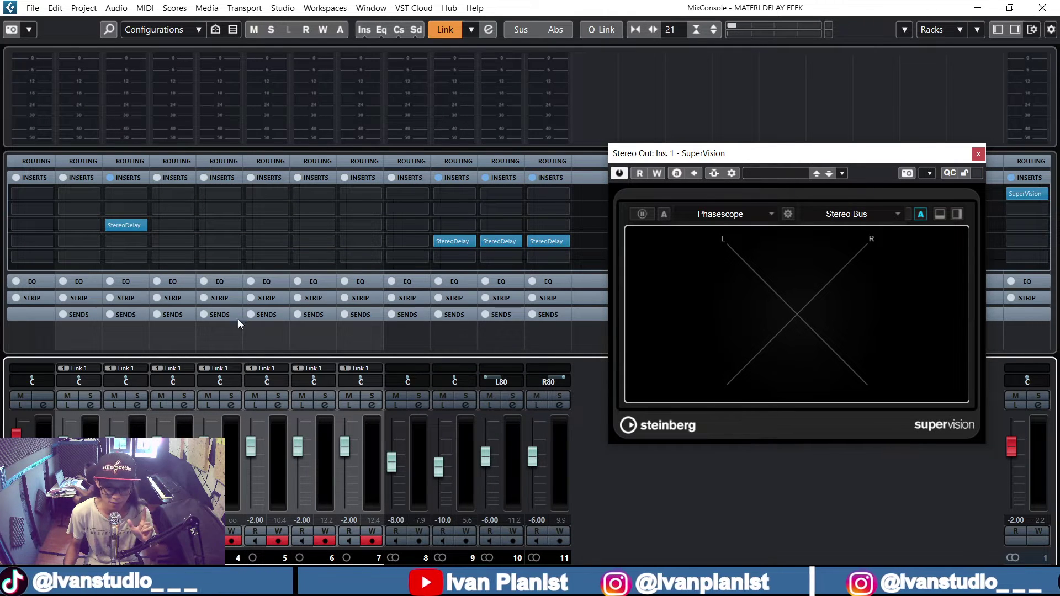
{"action": "left_click", "coordinate": [453, 334]}
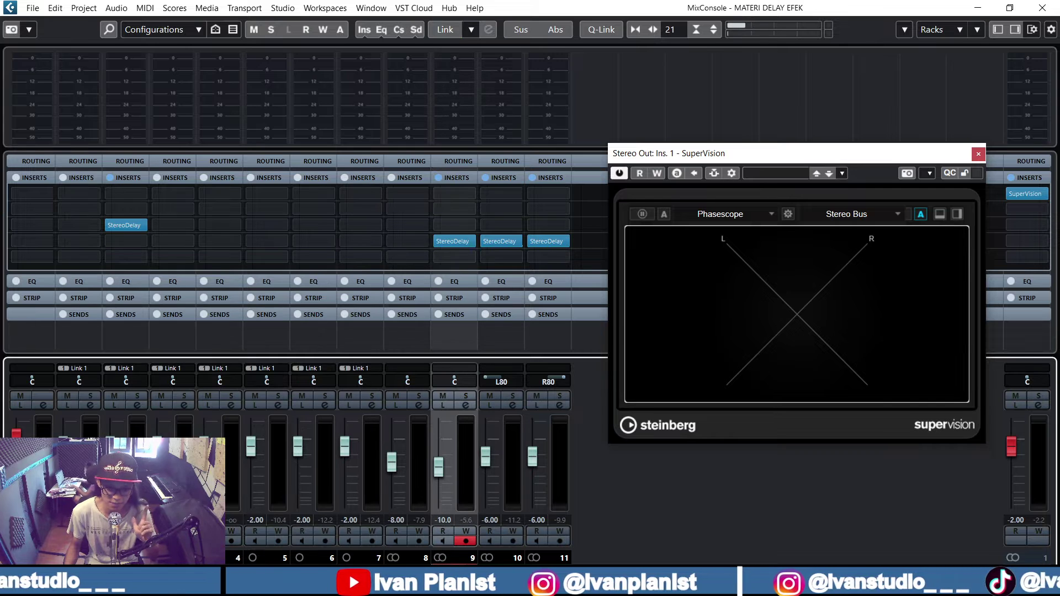
{"action": "key", "text": "Right"}
{"action": "key", "text": "Right"}
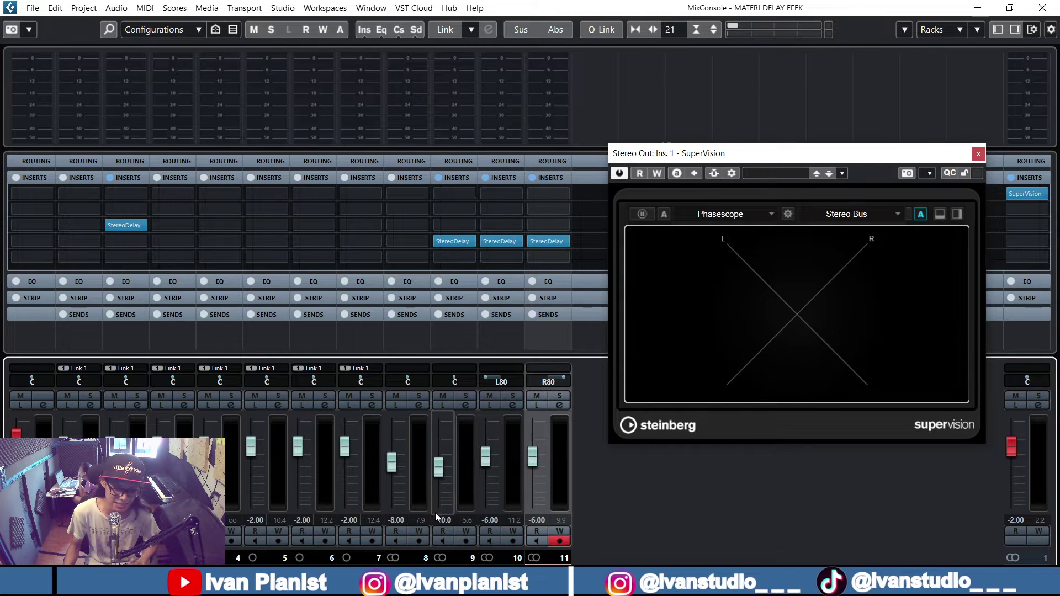
- Solo BASS 2, bypass its StereoDelay and play it to check the dry signal in the Phasescope
{"action": "left_click", "coordinate": [459, 444]}
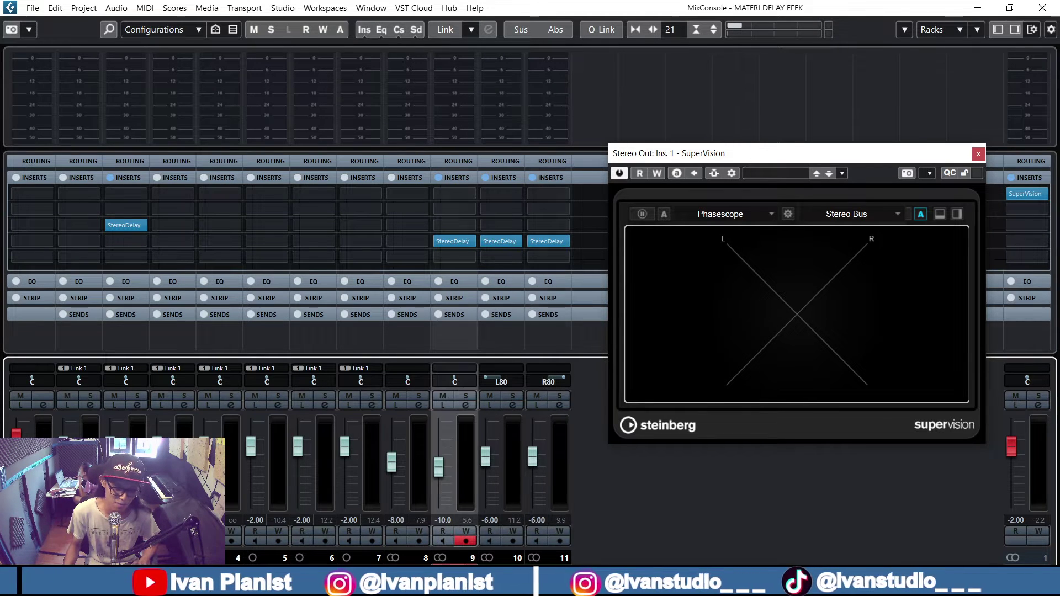
{"action": "left_click", "coordinate": [464, 398]}
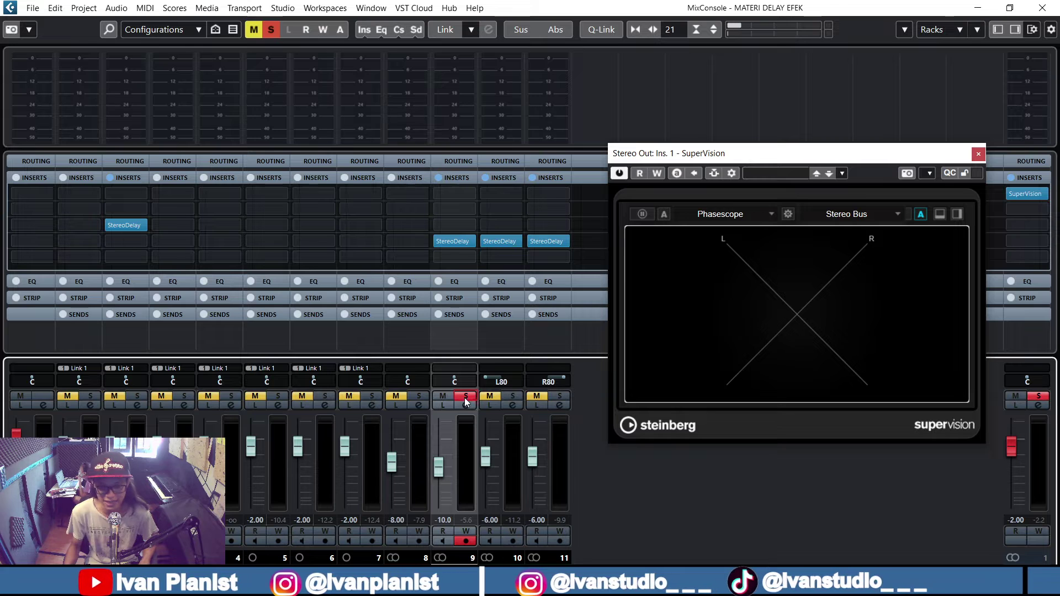
{"action": "left_click", "coordinate": [440, 241]}
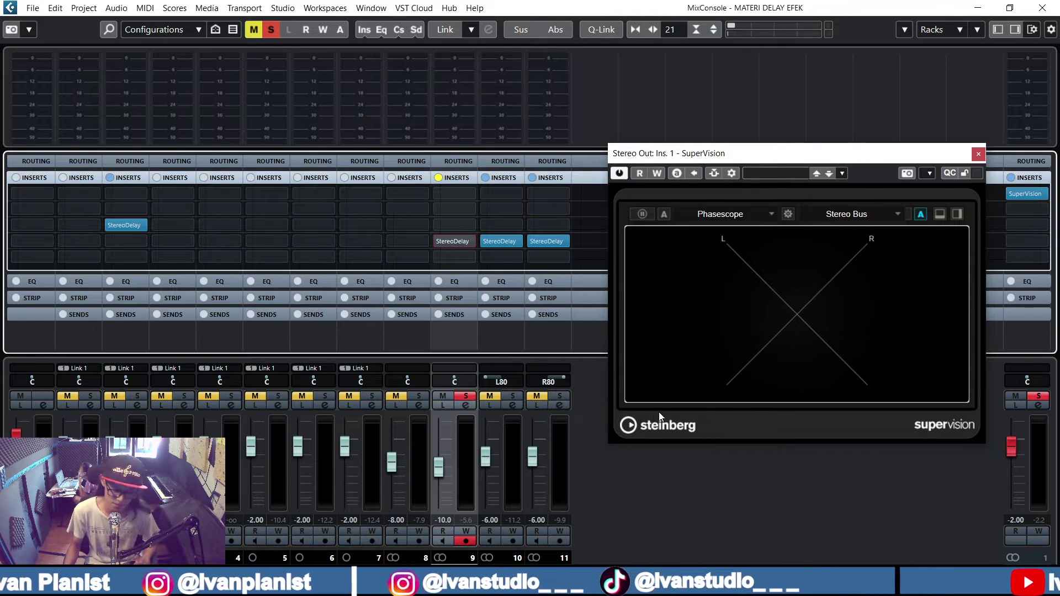
{"action": "key", "text": "space"}
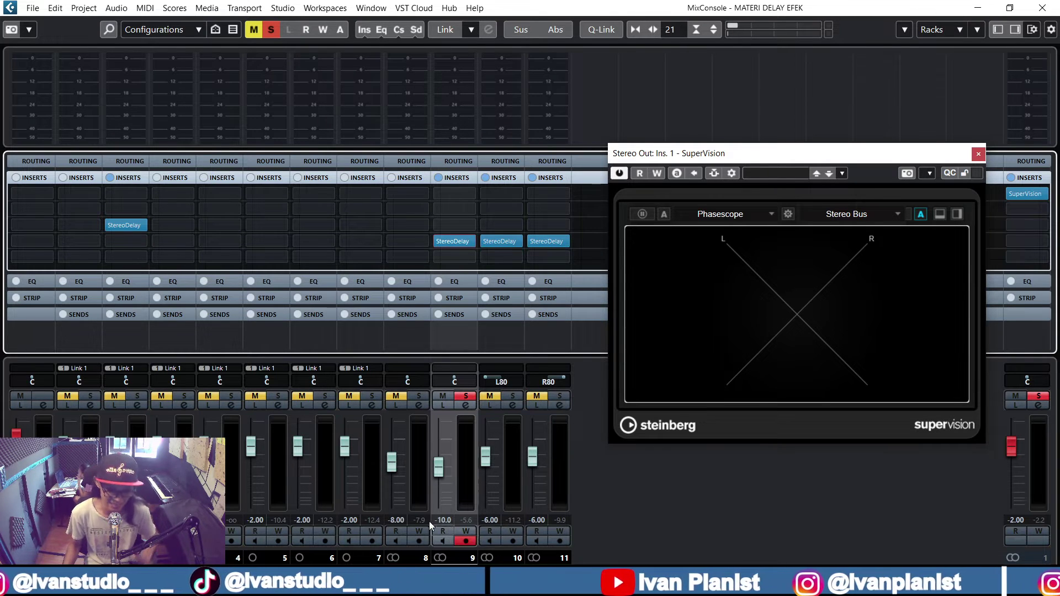
- Solo only BASS and play it, then add BASS 2 to the solo and play both to compare their stereo image
{"action": "left_click", "coordinate": [419, 396]}
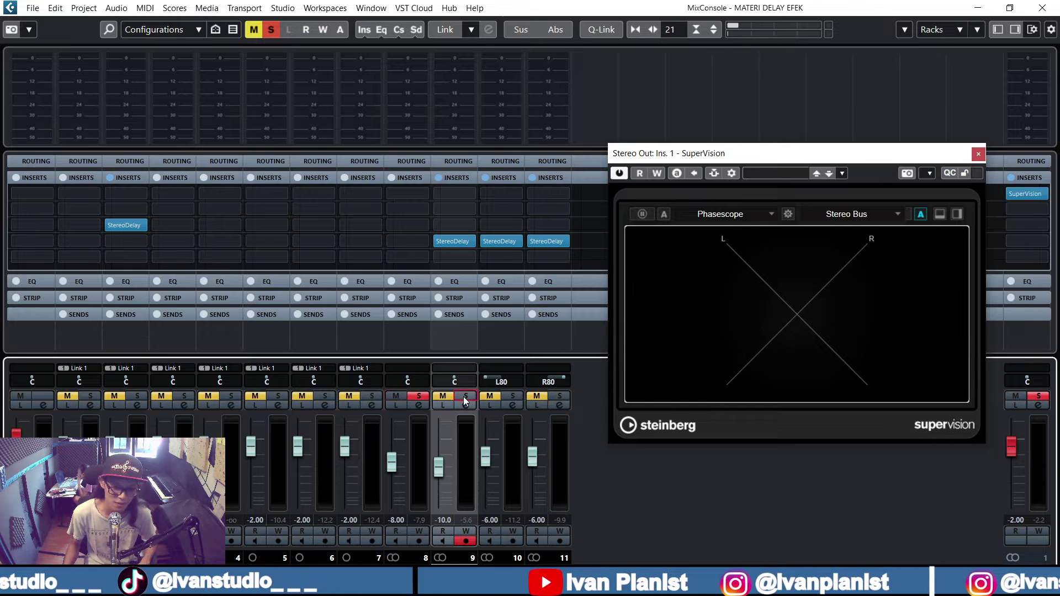
{"action": "key", "text": "space"}
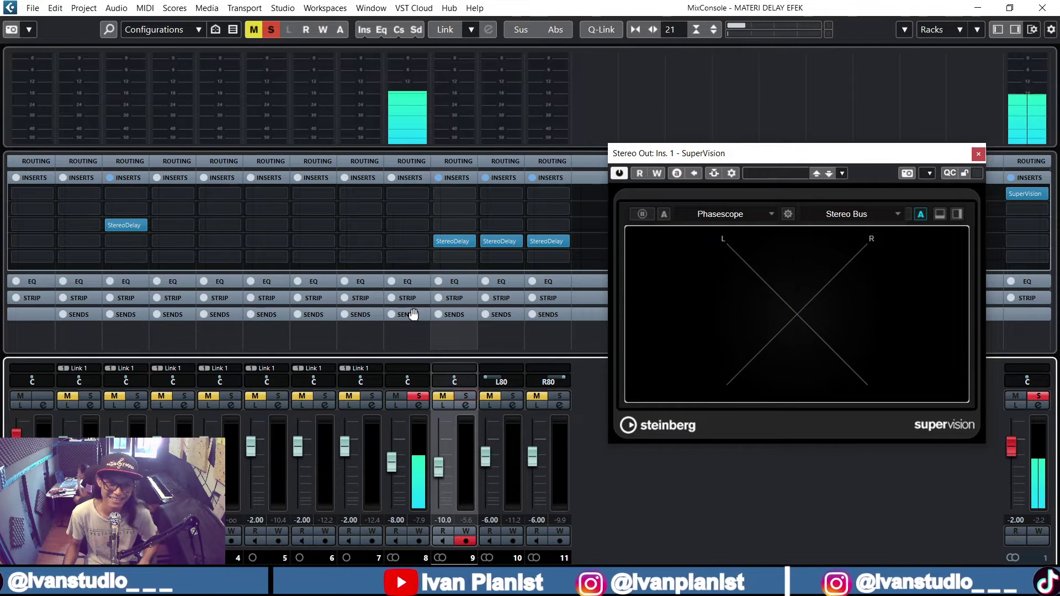
{"action": "left_click", "coordinate": [465, 396]}
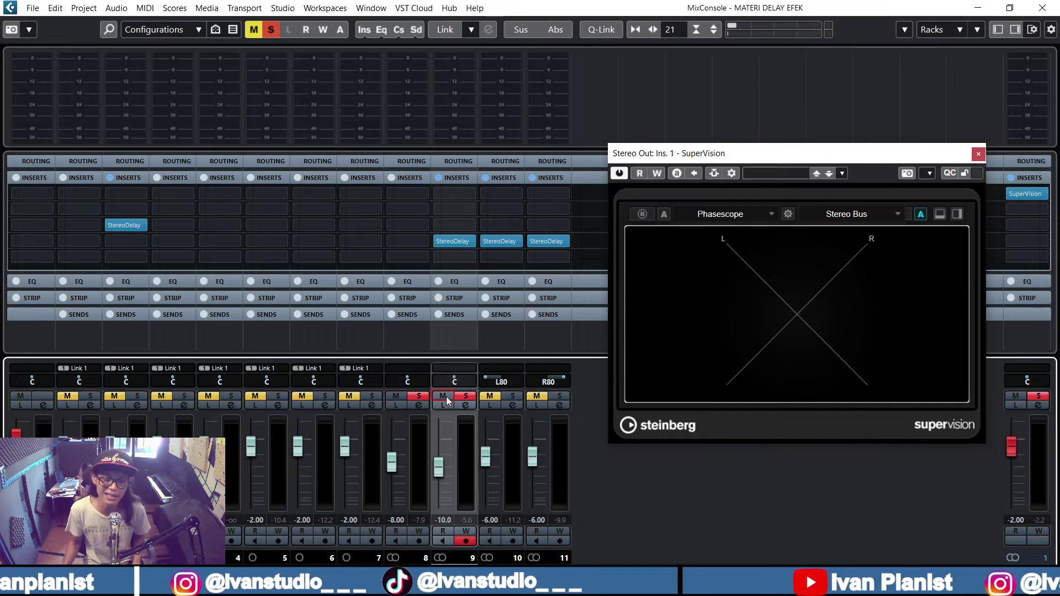
{"action": "key", "text": "space"}
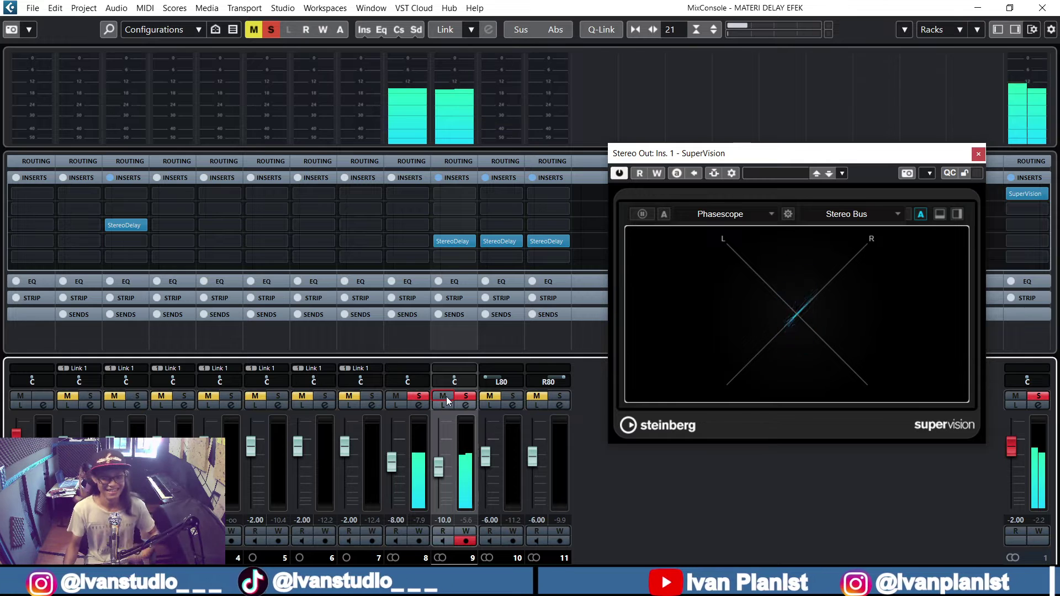
- Bypass and reactivate the StereoDelay on BASS 2 while both basses play to compare the Phasescope image, then stop playback
{"action": "mouse_move", "coordinate": [441, 245]}
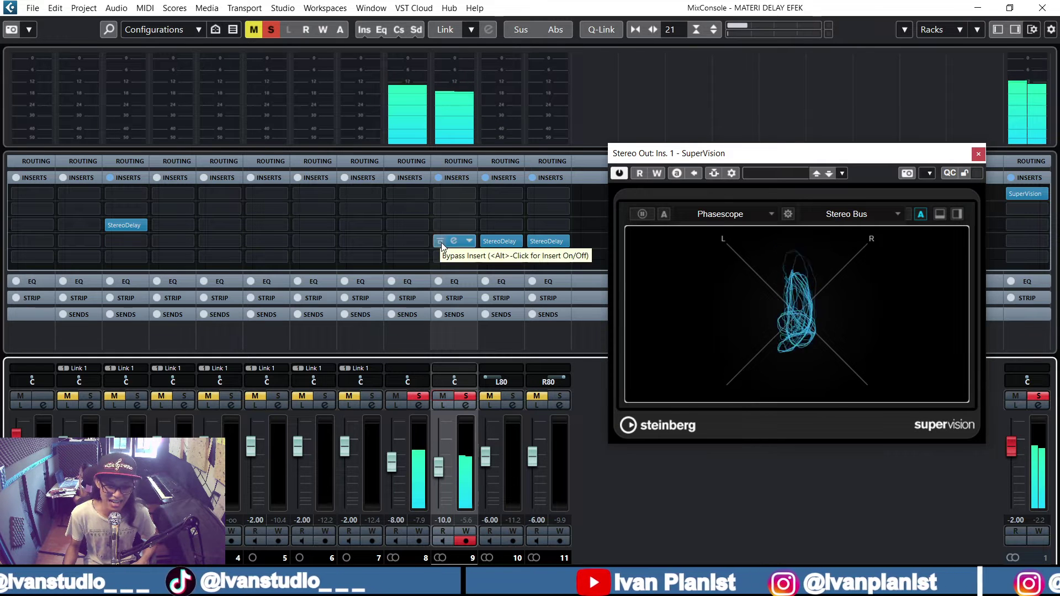
{"action": "left_click", "coordinate": [441, 243]}
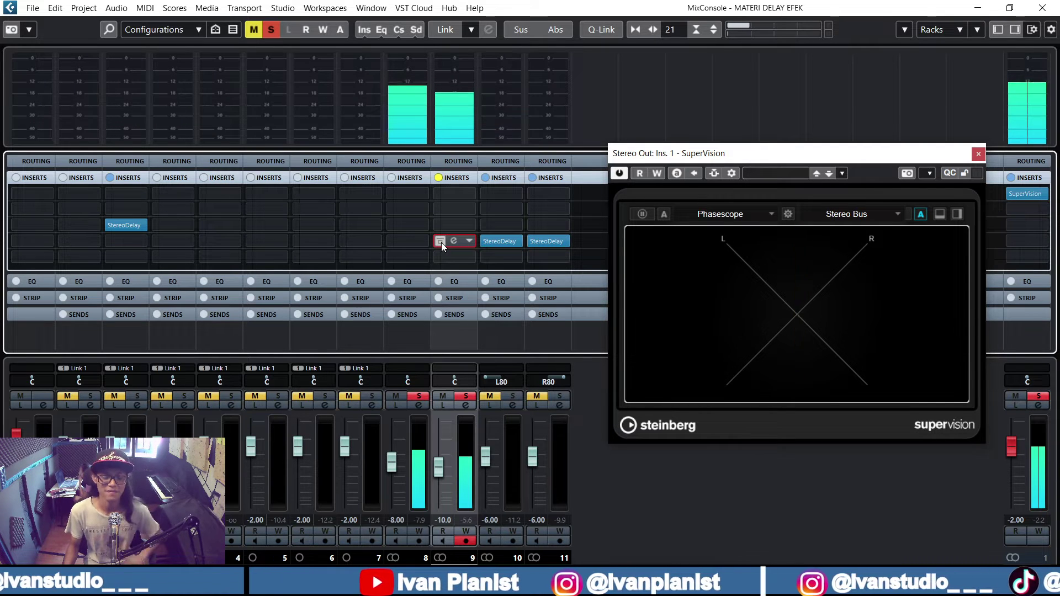
{"action": "left_click", "coordinate": [440, 242]}
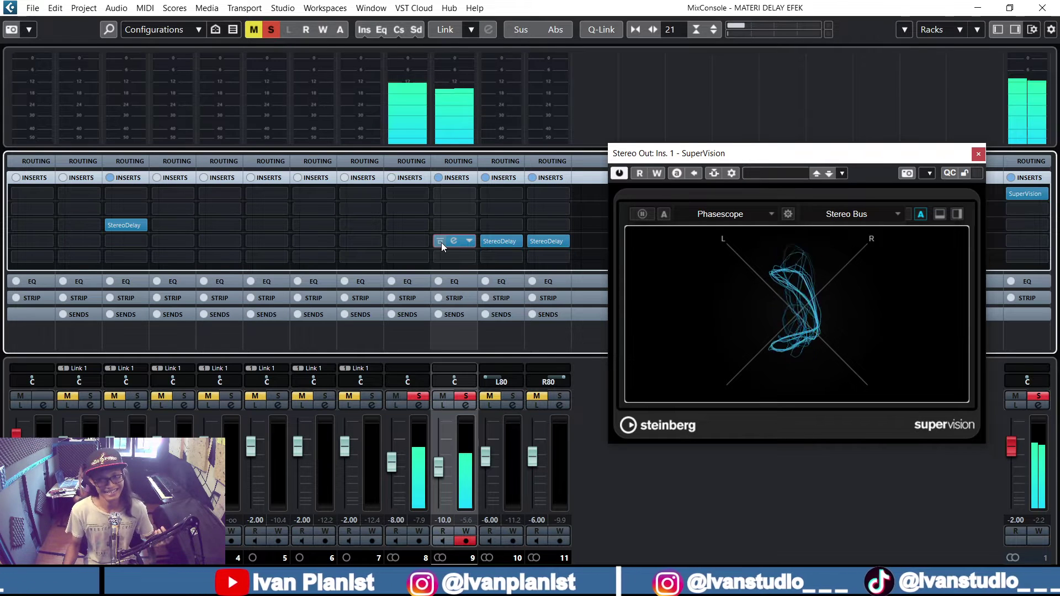
{"action": "key", "text": "space"}
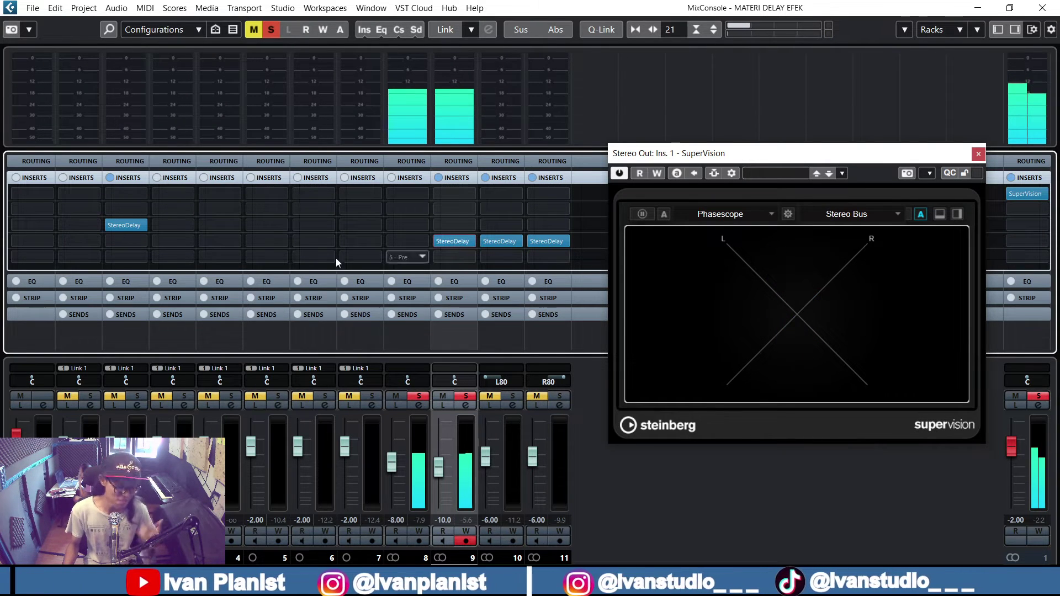
- Clear the bass solos, play Snare soloed while bypassing and reactivating its StereoDelay, and unsolo it again
{"action": "left_click", "coordinate": [271, 29]}
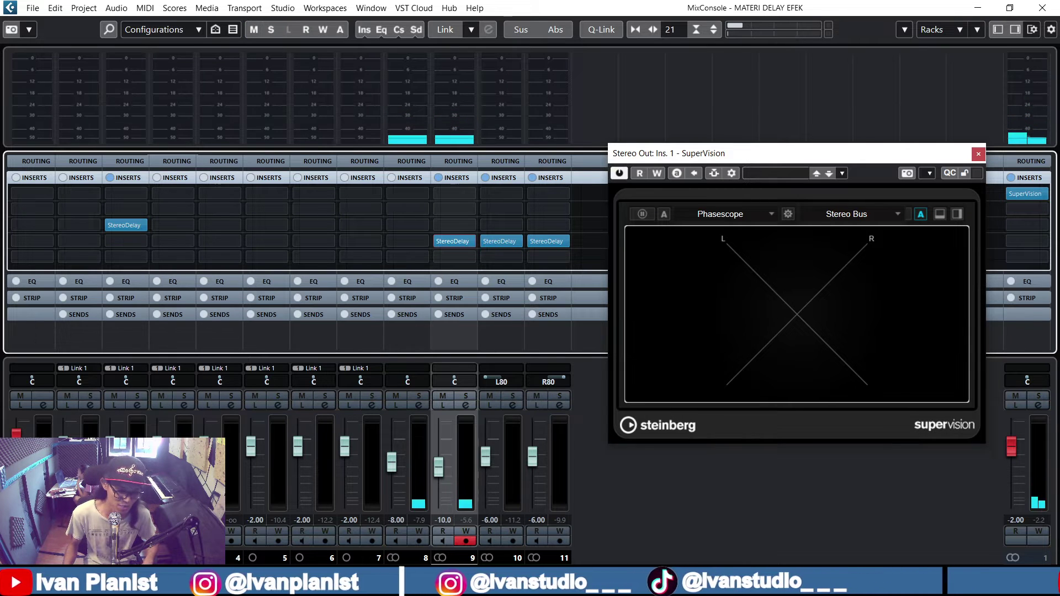
{"action": "left_click", "coordinate": [138, 396]}
{"action": "mouse_move", "coordinate": [133, 225]}
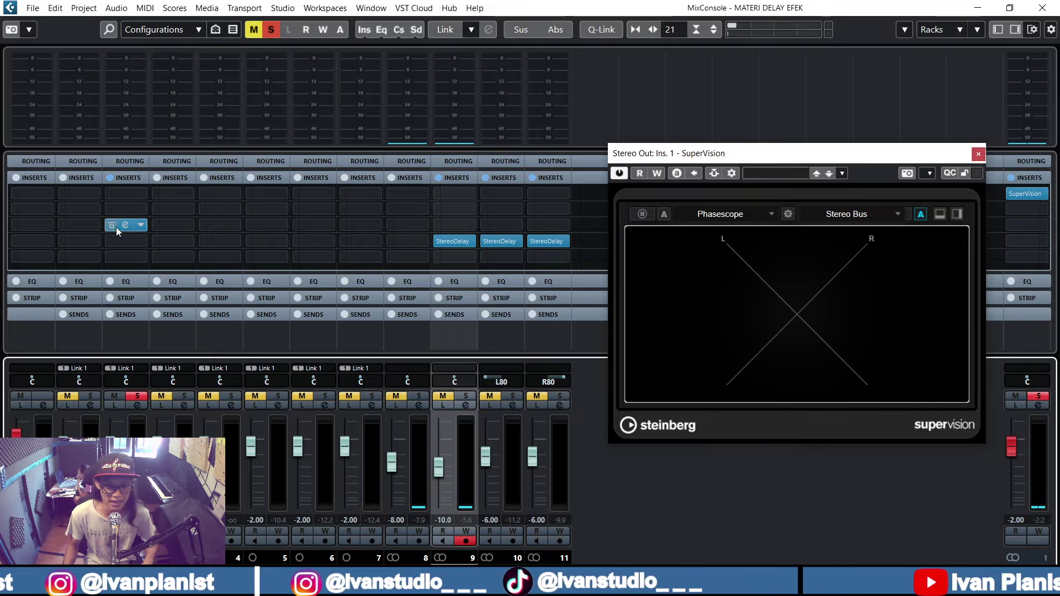
{"action": "key", "text": "space"}
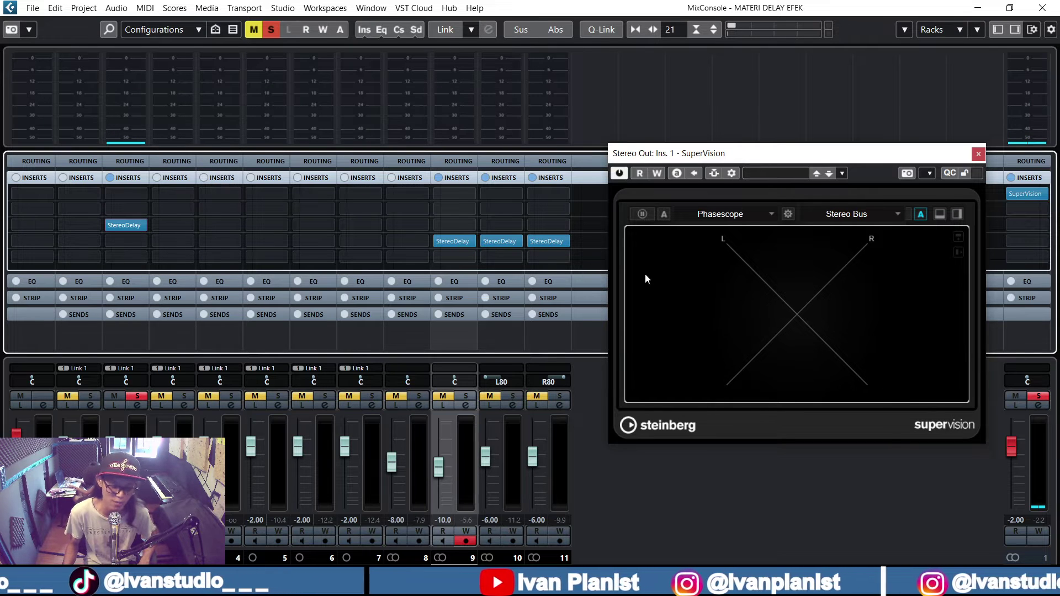
{"action": "left_click", "coordinate": [110, 224]}
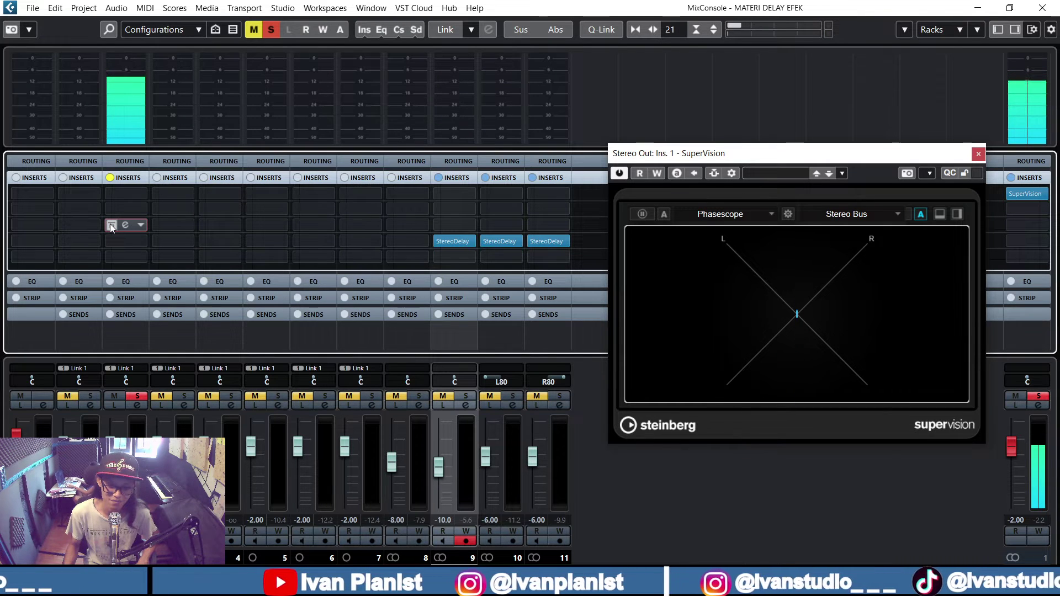
{"action": "left_click", "coordinate": [110, 224]}
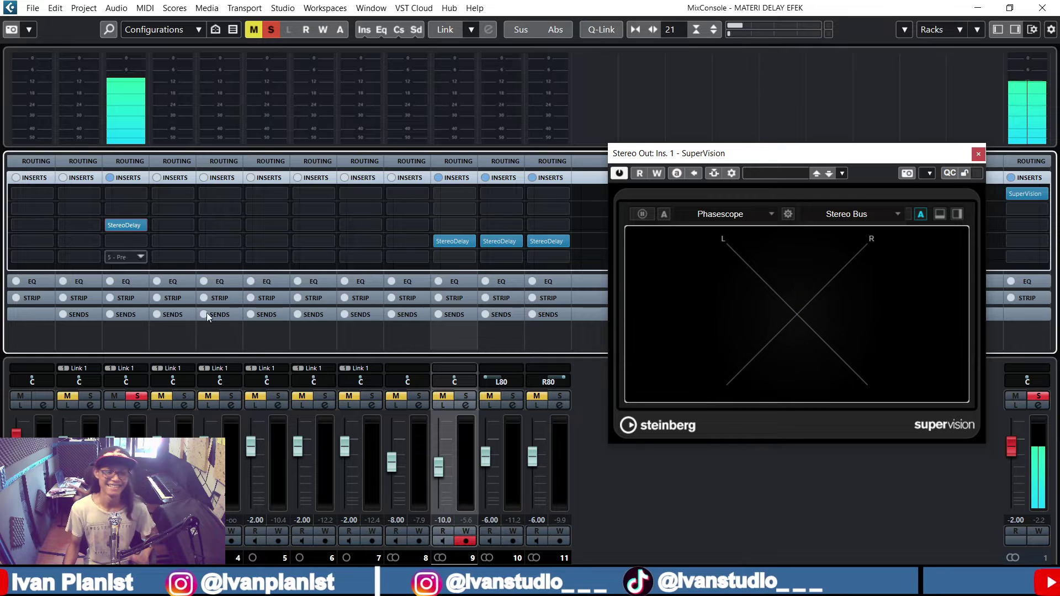
{"action": "left_click", "coordinate": [138, 396]}
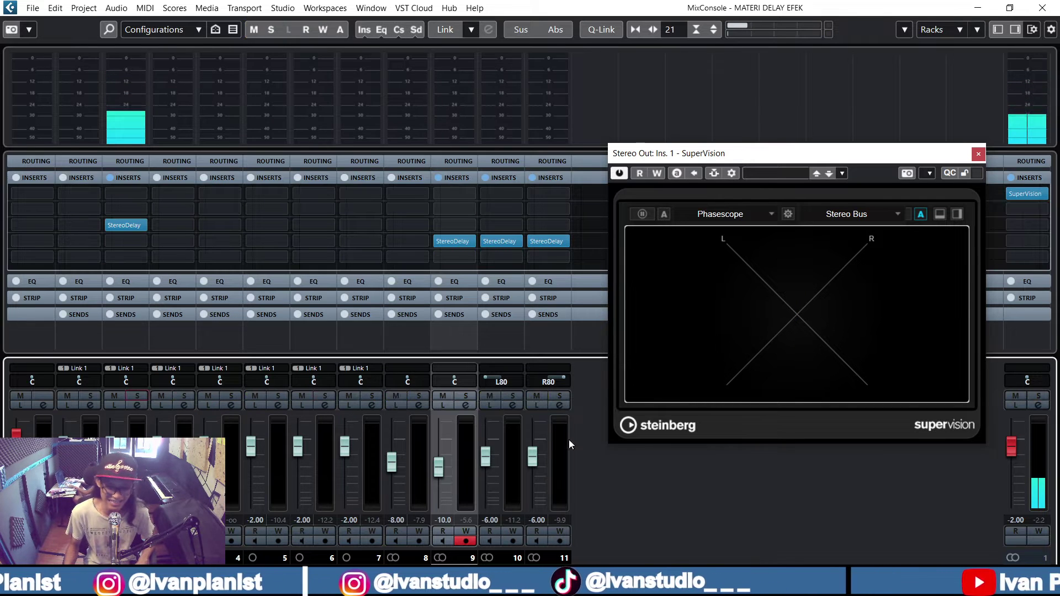
- Solo GTR CLEAN and GTR CLEAN 2 and compare their stereo width with StereoDelay bypassed and reactivated on both channels
{"action": "left_click", "coordinate": [512, 397]}
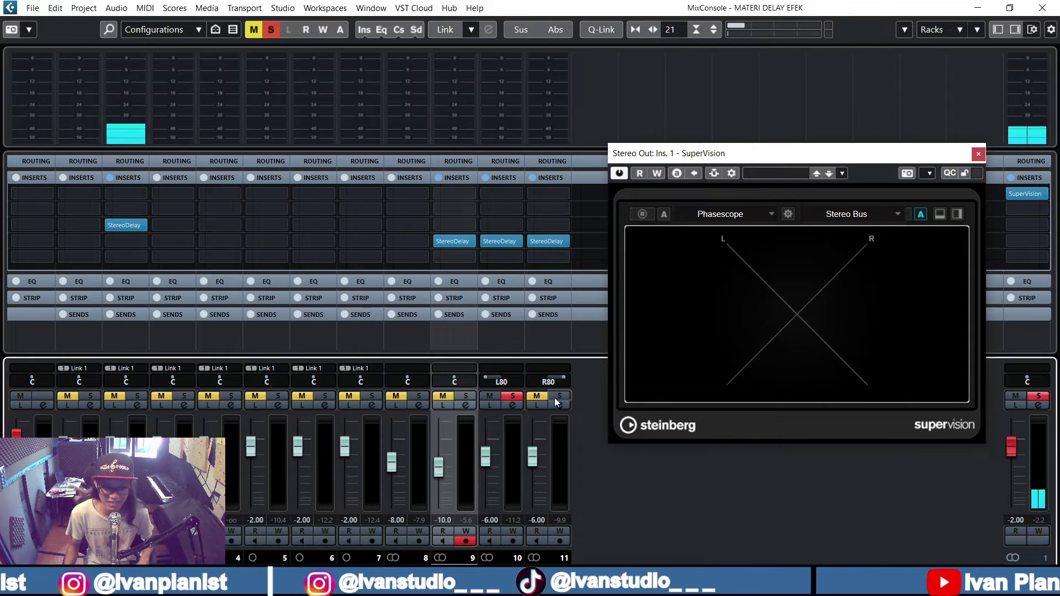
{"action": "left_click", "coordinate": [484, 240]}
{"action": "left_click", "coordinate": [534, 243]}
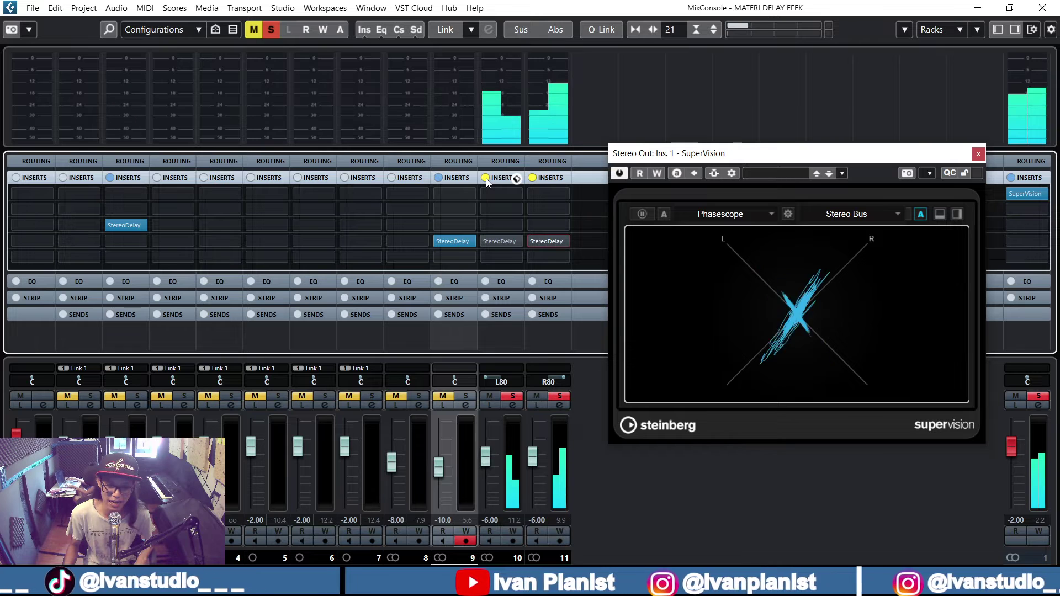
{"action": "left_click", "coordinate": [517, 179]}
{"action": "left_click", "coordinate": [537, 180]}
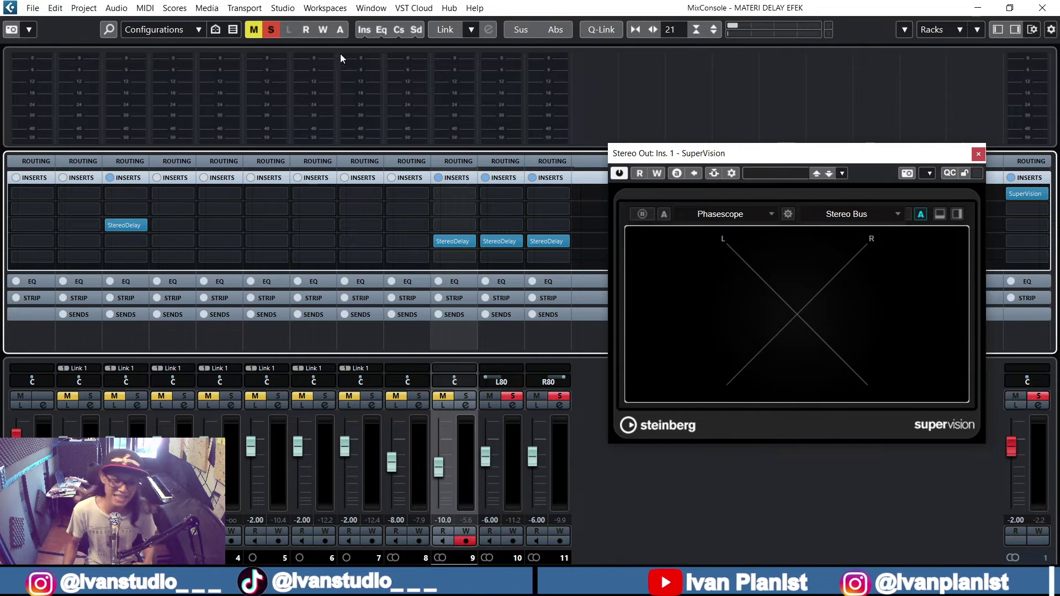
- Clear all channel solos and open the StereoDelay on BASS 2 to examine its settings
{"action": "left_click", "coordinate": [270, 30]}
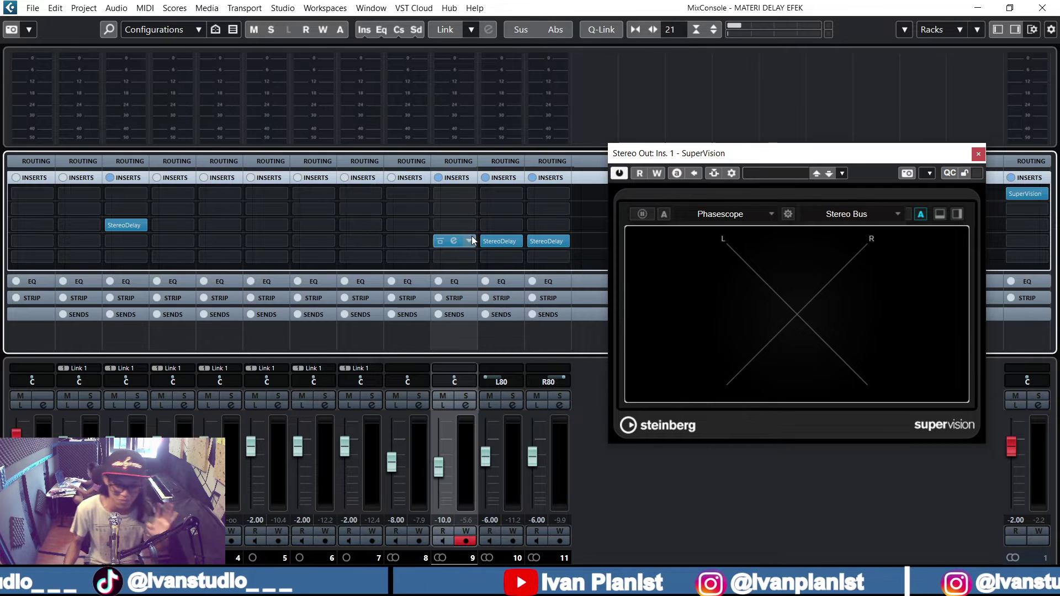
{"action": "left_click", "coordinate": [455, 241]}
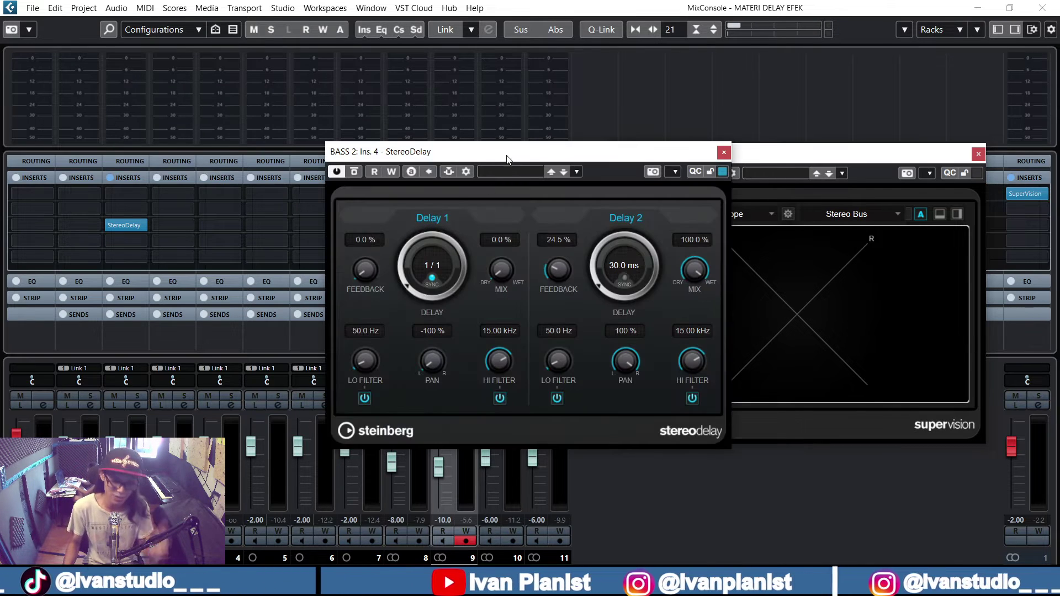
{"action": "left_click_drag", "start_coordinate": [525, 149], "coordinate": [736, 161]}
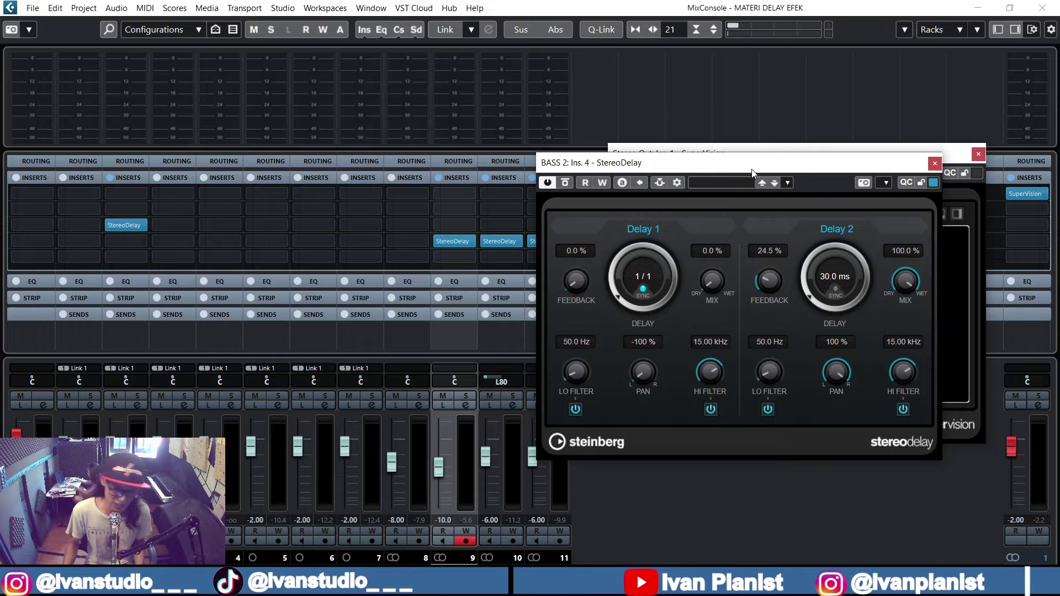
{"action": "left_click_drag", "start_coordinate": [751, 170], "coordinate": [615, 139]}
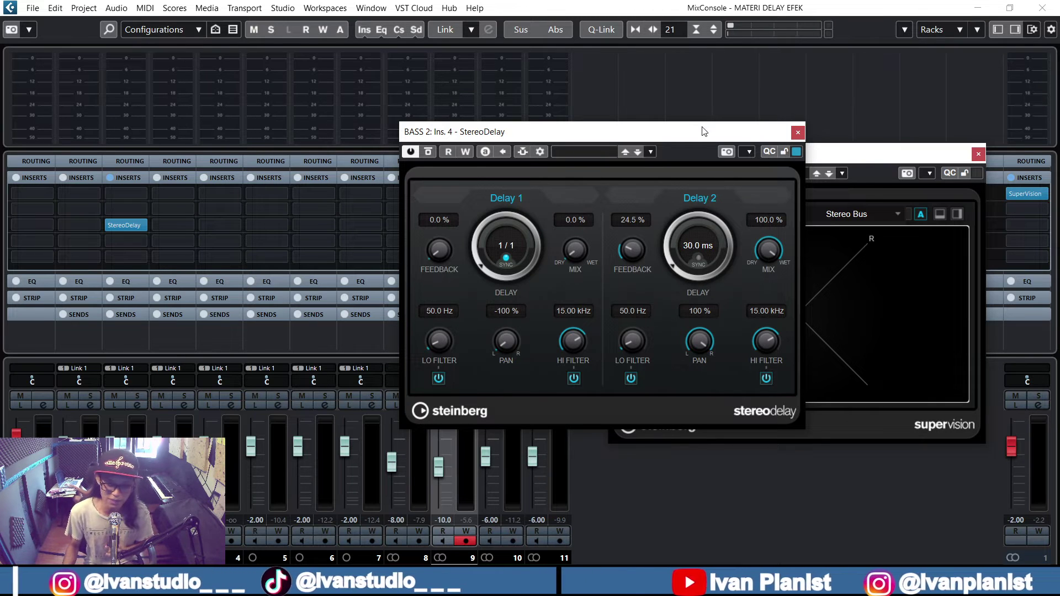
{"action": "left_click_drag", "start_coordinate": [700, 136], "coordinate": [721, 112]}
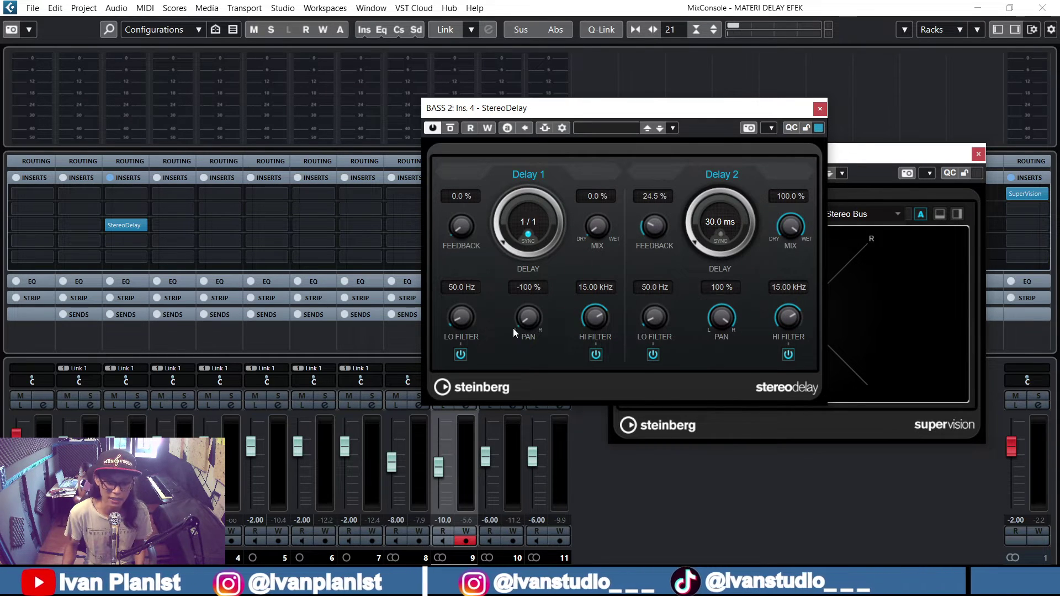
- Raise the Delay 1 mix to 100% in the BASS 2 StereoDelay and return it to 0%
{"action": "left_click_drag", "start_coordinate": [496, 207], "coordinate": [531, 375]}
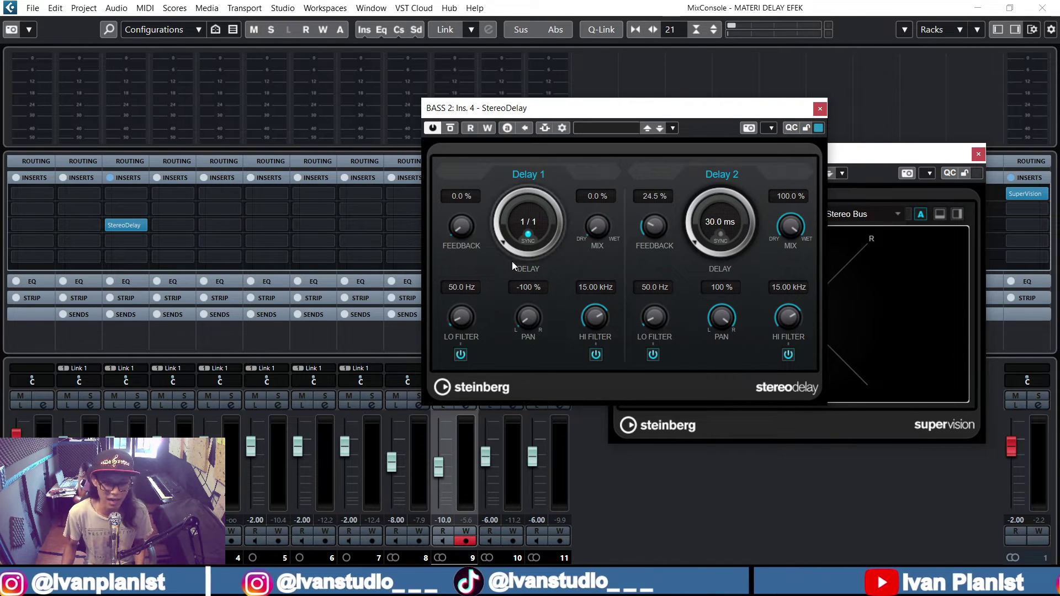
{"action": "left_click_drag", "start_coordinate": [463, 230], "coordinate": [557, 42]}
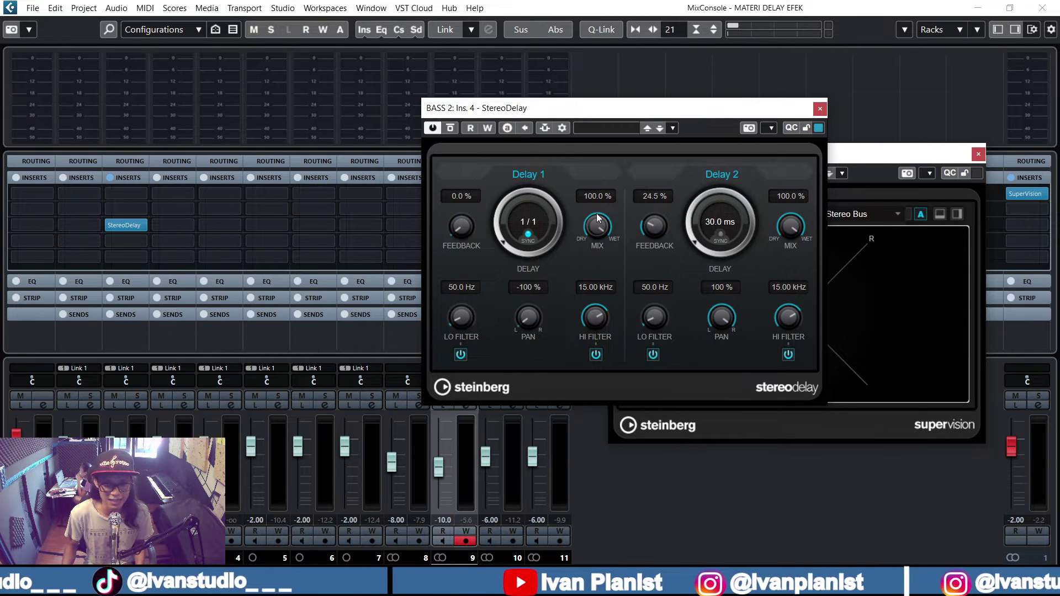
{"action": "left_click_drag", "start_coordinate": [596, 223], "coordinate": [627, 485]}
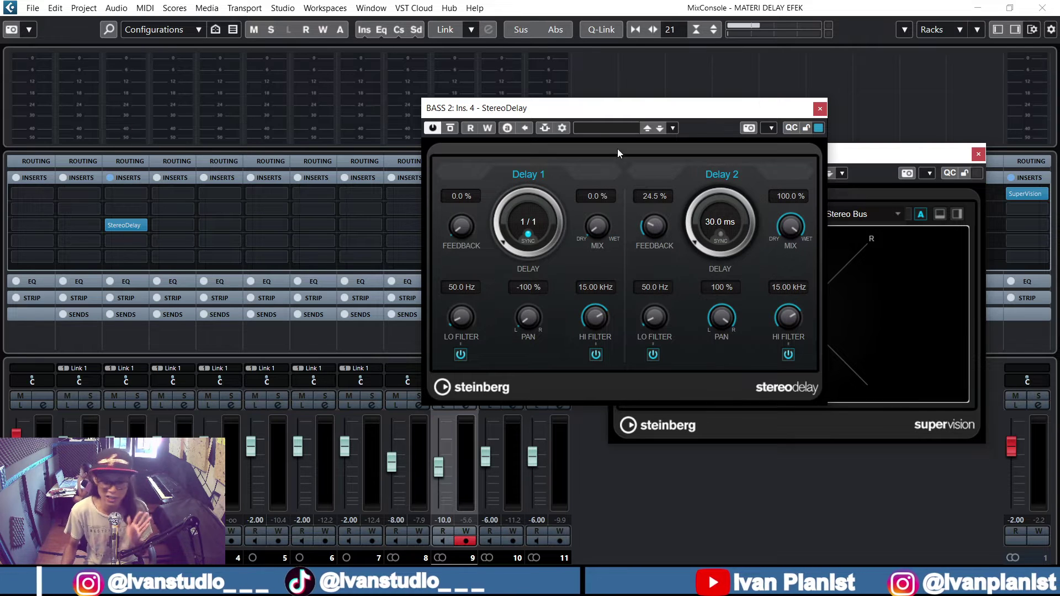
- Solo BASS 2 and compare its Phasescope image with the StereoDelay bypassed and reactivated during playback, keeping both plug-in displays in view
{"action": "left_click_drag", "start_coordinate": [641, 111], "coordinate": [575, 95]}
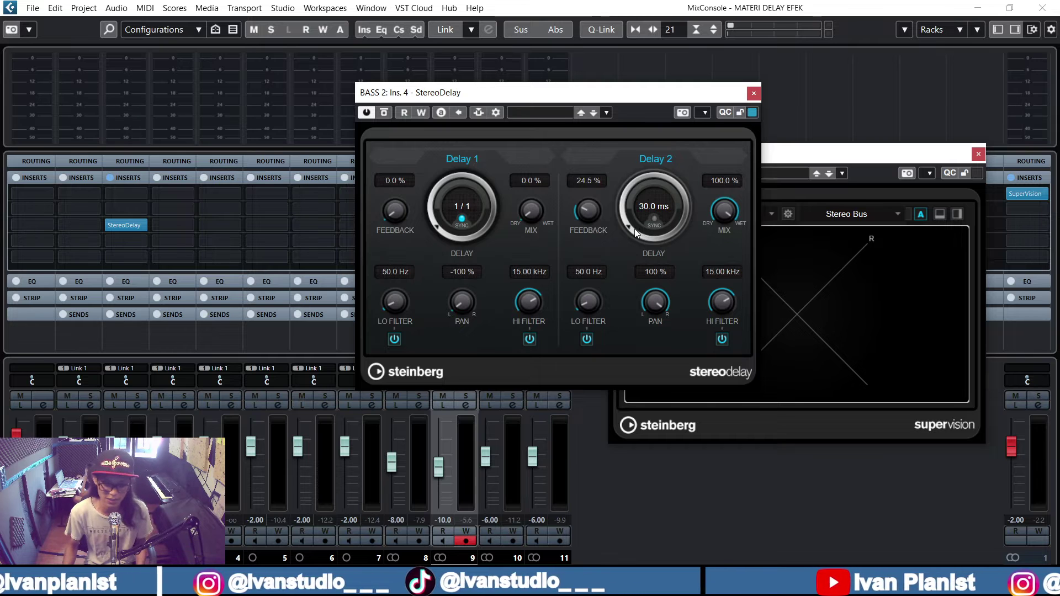
{"action": "left_click_drag", "start_coordinate": [638, 87], "coordinate": [789, 128]}
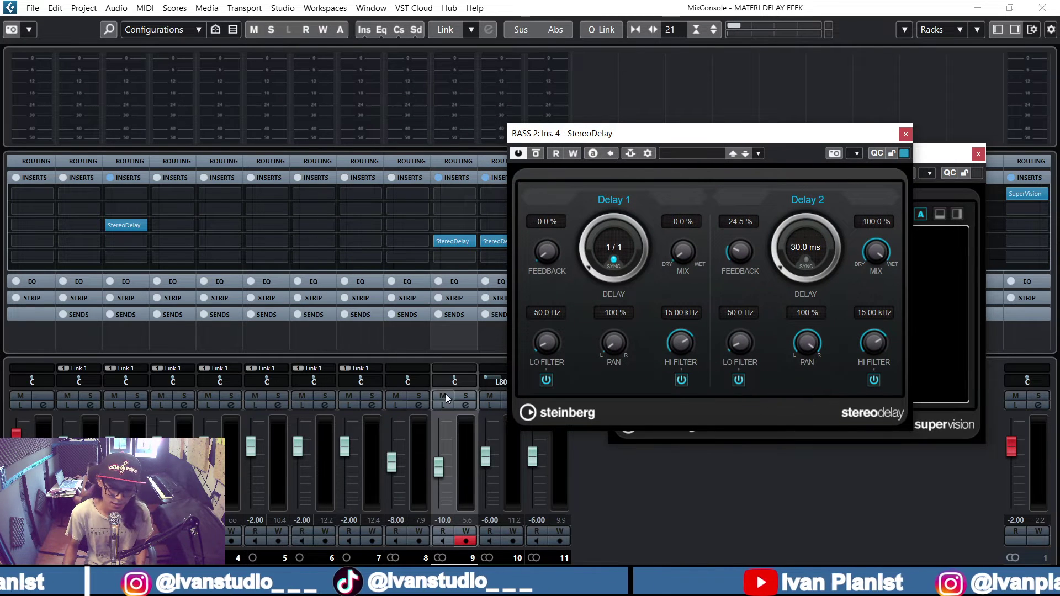
{"action": "left_click", "coordinate": [467, 401]}
{"action": "left_click_drag", "start_coordinate": [663, 133], "coordinate": [460, 51]}
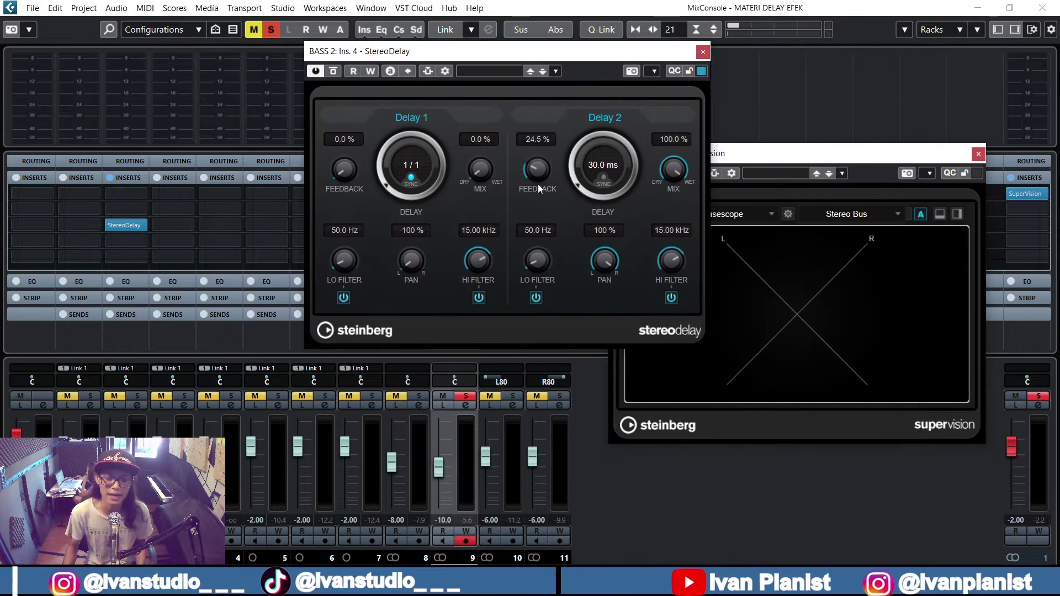
{"action": "left_click", "coordinate": [333, 71]}
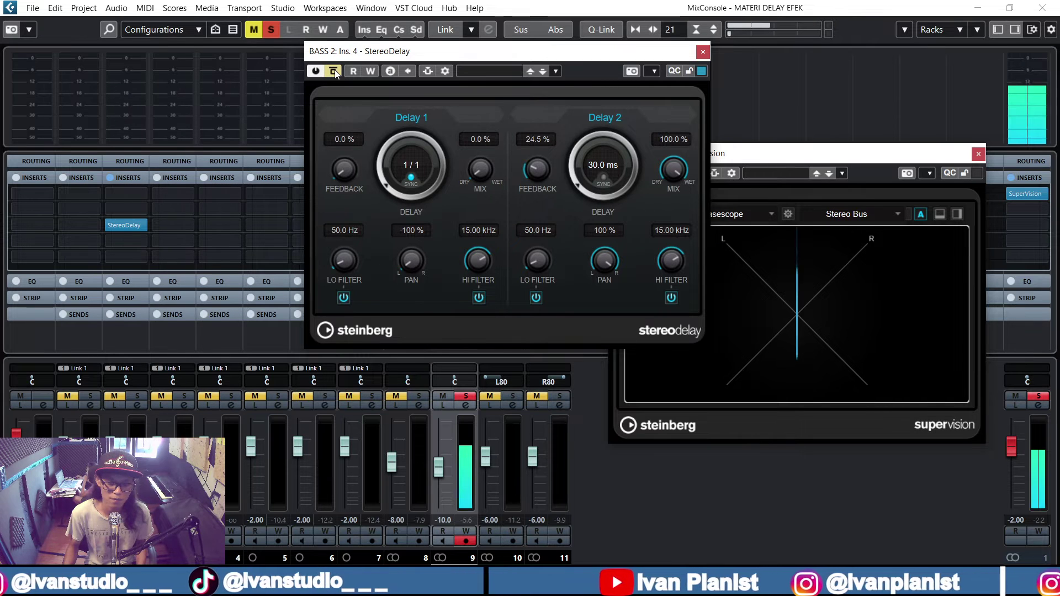
{"action": "left_click", "coordinate": [333, 70]}
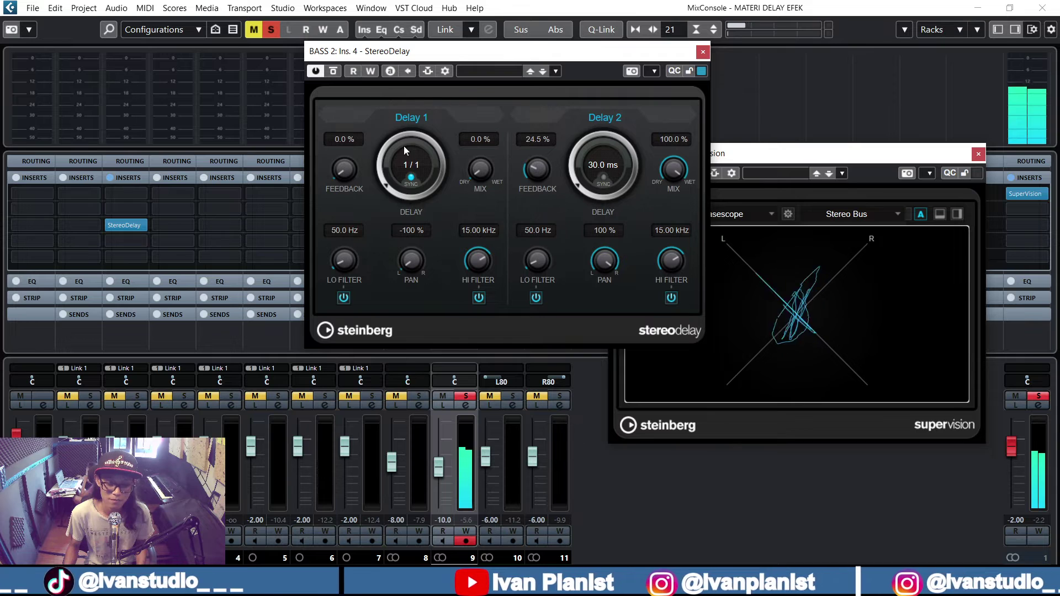
- Try Delay 2 times of 680 ms and 1255 ms on the playing BASS 2, then reduce the time to 180 ms
{"action": "mouse_move", "coordinate": [577, 184]}
{"action": "left_mouse_down"}
{"action": "mouse_move", "coordinate": [573, 152]}
{"action": "mouse_move", "coordinate": [578, 176]}
{"action": "left_mouse_up"}
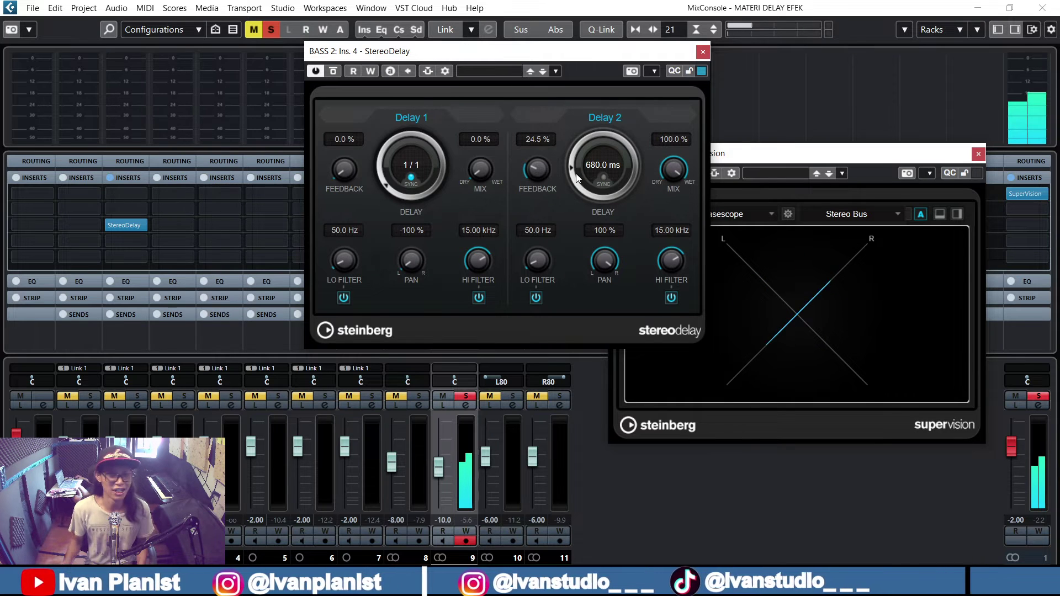
{"action": "left_click_drag", "start_coordinate": [576, 176], "coordinate": [572, 154]}
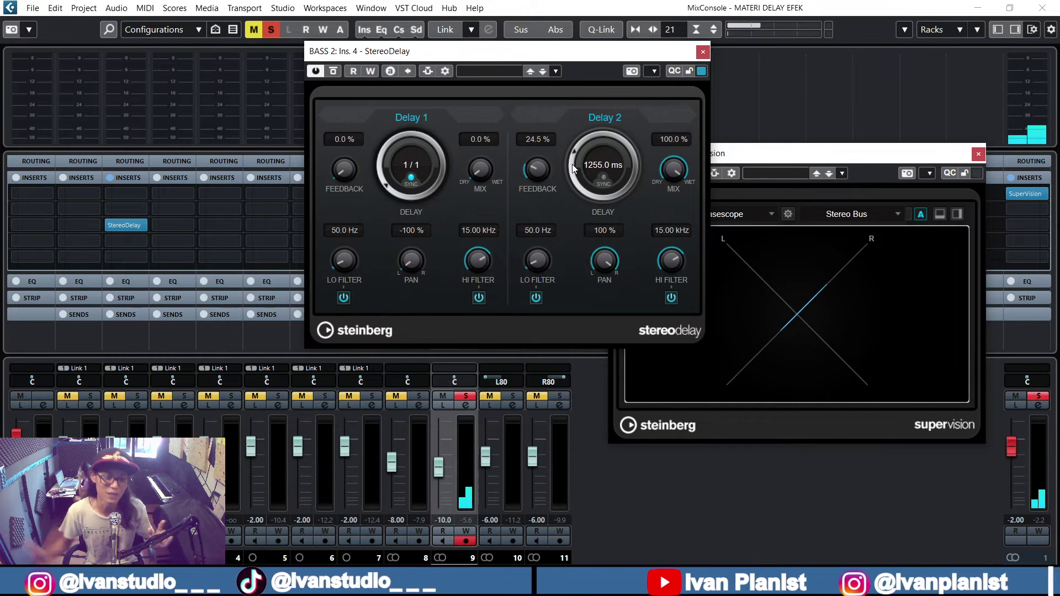
{"action": "left_click_drag", "start_coordinate": [574, 168], "coordinate": [617, 167]}
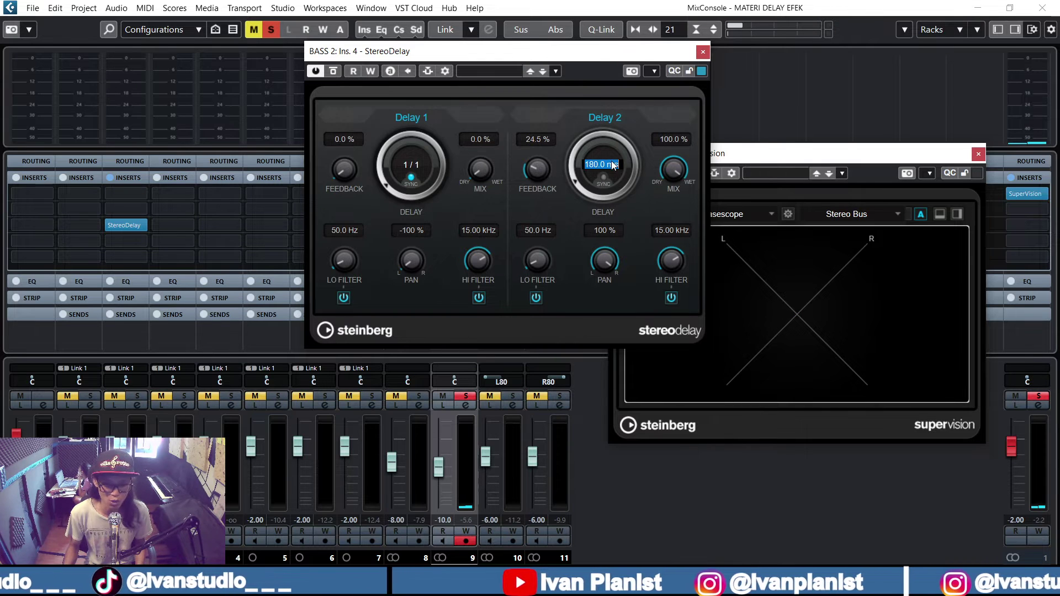
- Set the BASS 2 Delay 2 time to 20 ms, play the bass to hear it, and return the time to 30 ms
{"action": "type", "text": "20"}
{"action": "key", "text": "Return"}
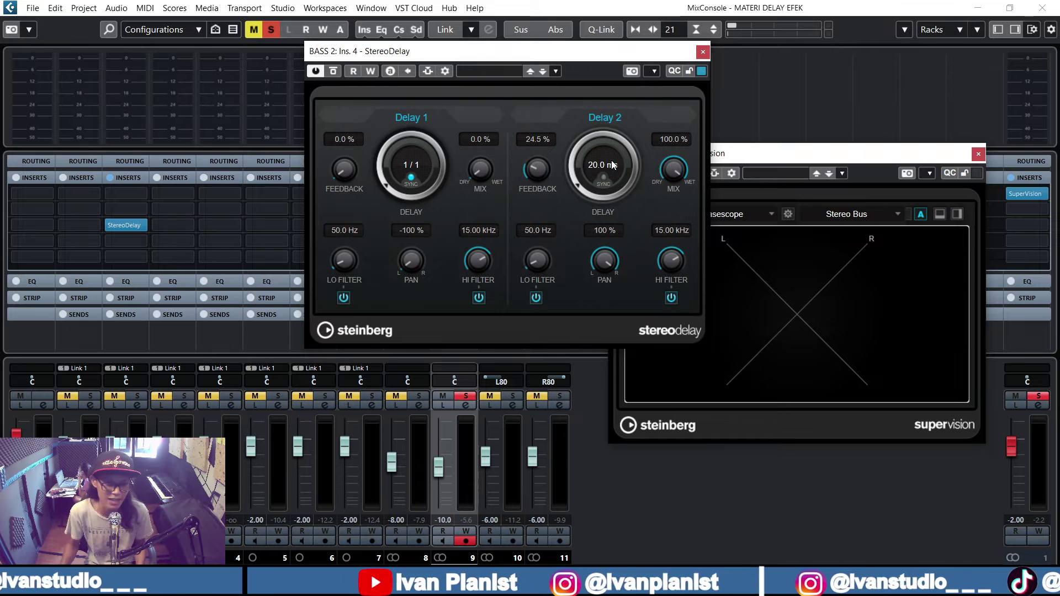
{"action": "key", "text": "space"}
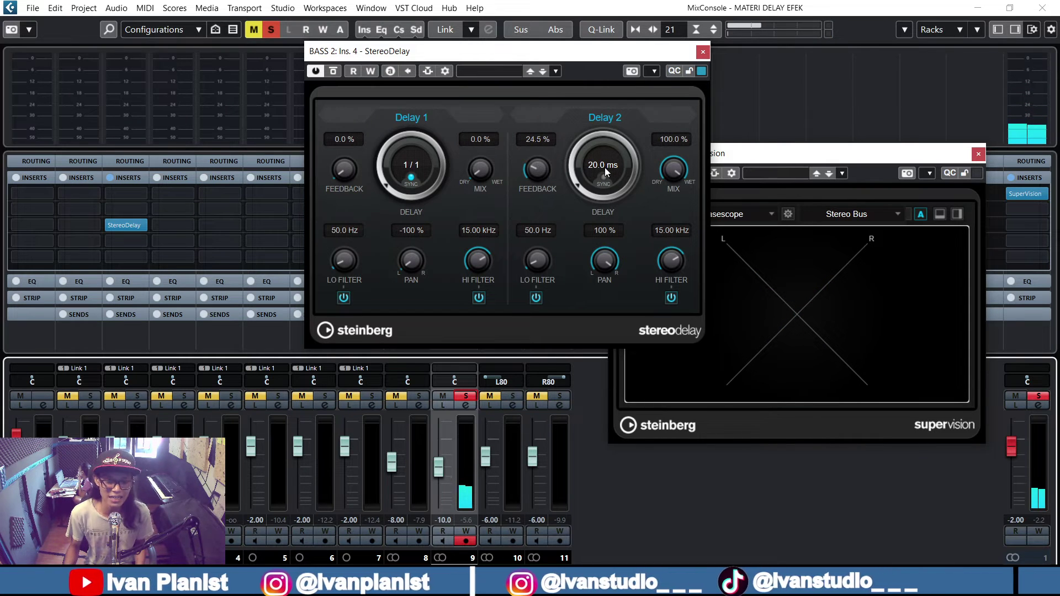
{"action": "double_click", "coordinate": [603, 165]}
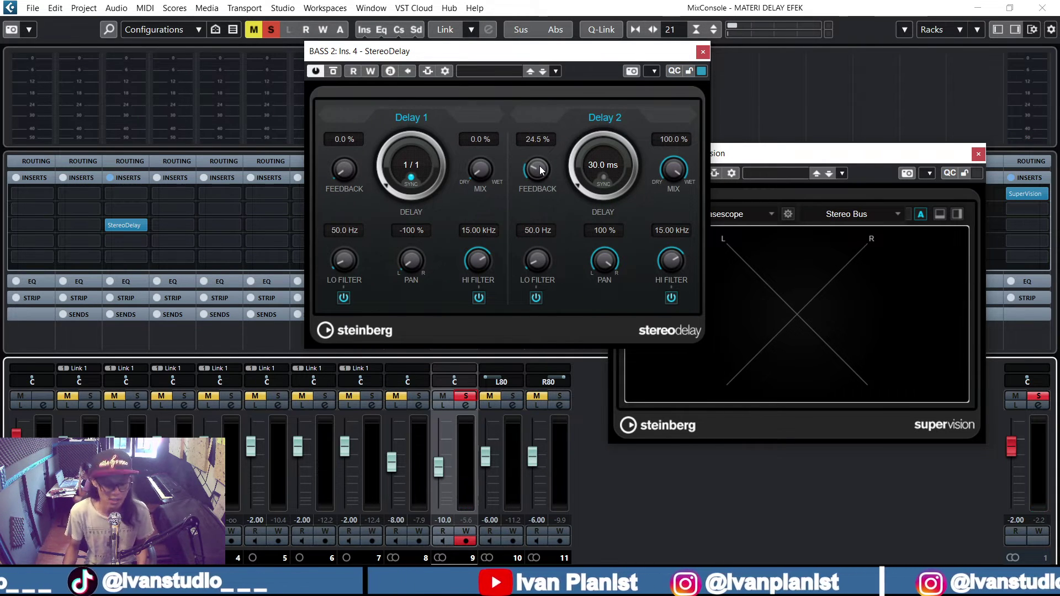
- Try the BASS 2 Delay 2 feedback at 46% and at 0%
{"action": "left_click_drag", "start_coordinate": [534, 168], "coordinate": [539, 144]}
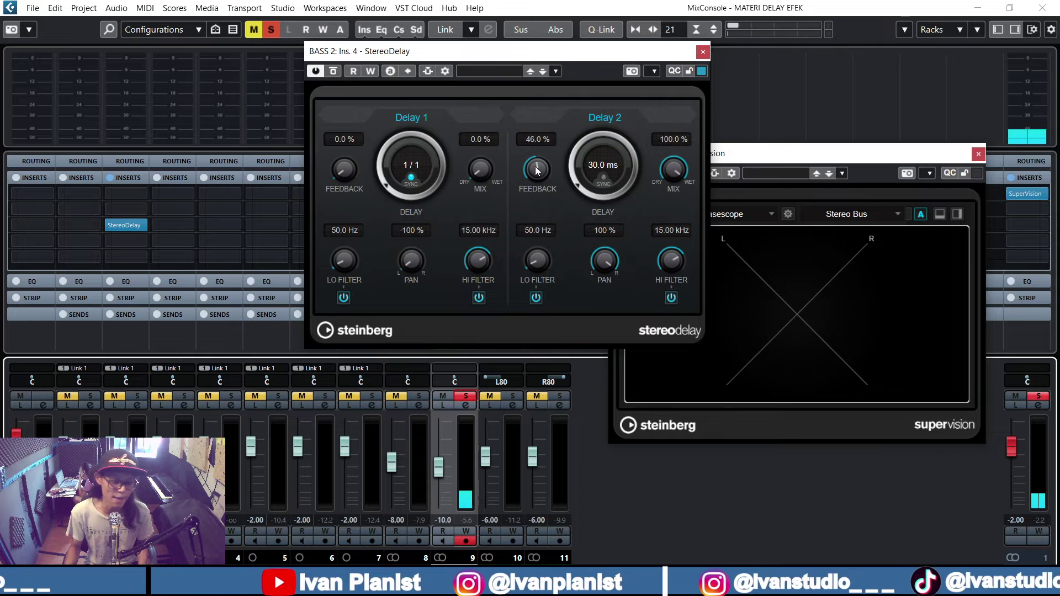
{"action": "left_click_drag", "start_coordinate": [530, 167], "coordinate": [568, 298]}
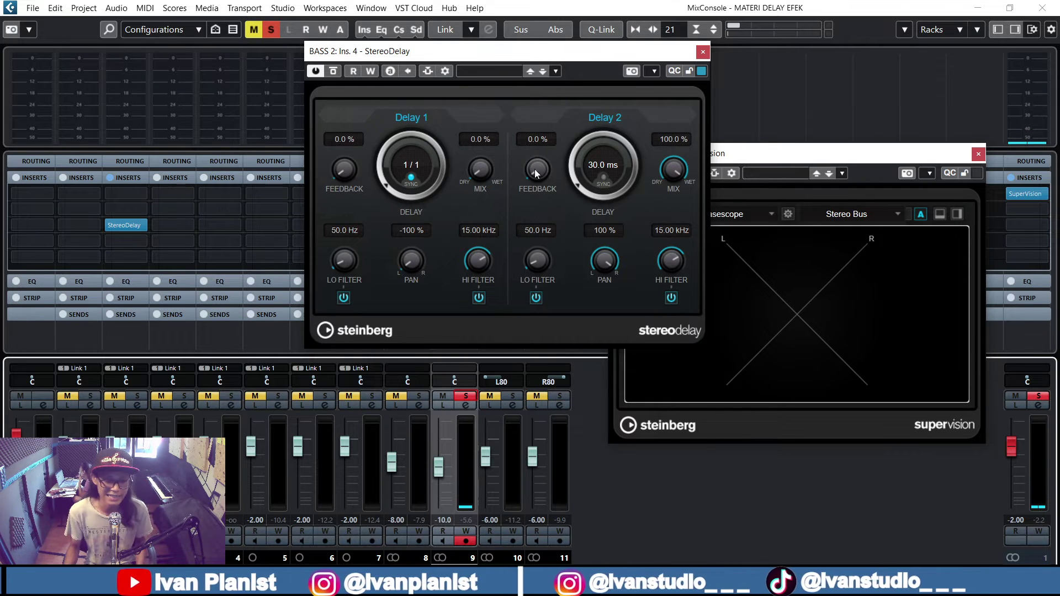
{"action": "scroll", "coordinate": [536, 172], "scroll_direction": "up", "scroll_amount": 2}
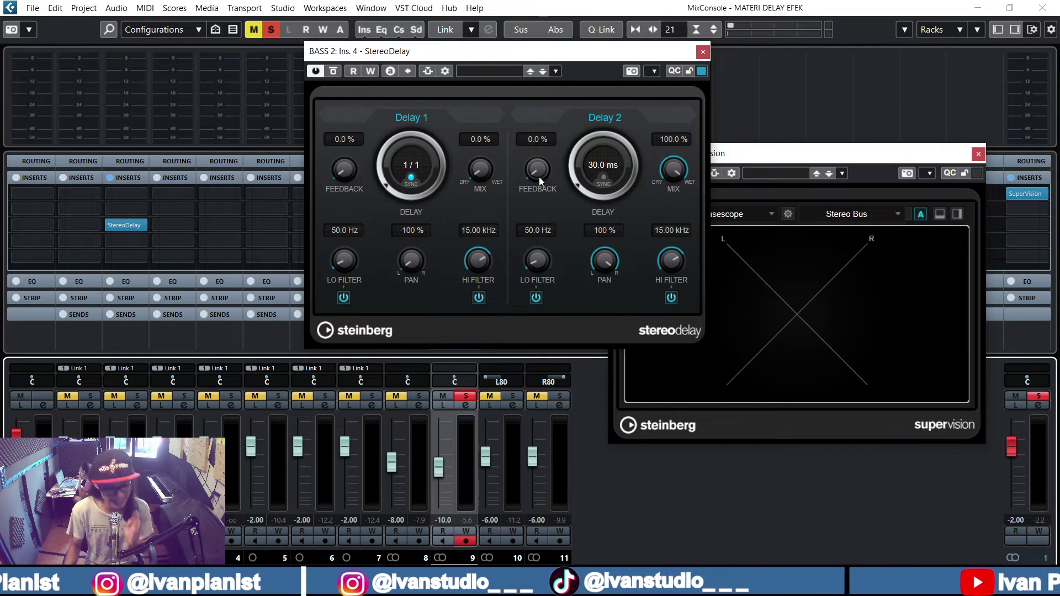
- Set the Delay 2 feedback to 27.5%, then close the BASS 2 StereoDelay and unsolo the channel
{"action": "mouse_move", "coordinate": [538, 170]}
{"action": "left_mouse_down"}
{"action": "mouse_move", "coordinate": [540, 104]}
{"action": "mouse_move", "coordinate": [540, 142]}
{"action": "left_mouse_up"}
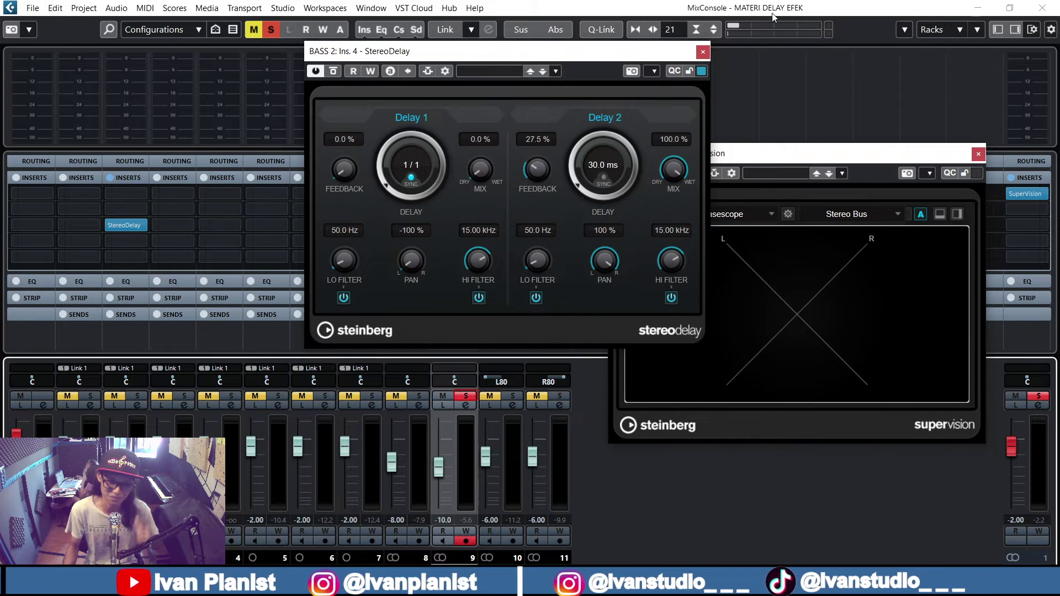
{"action": "left_click", "coordinate": [702, 52]}
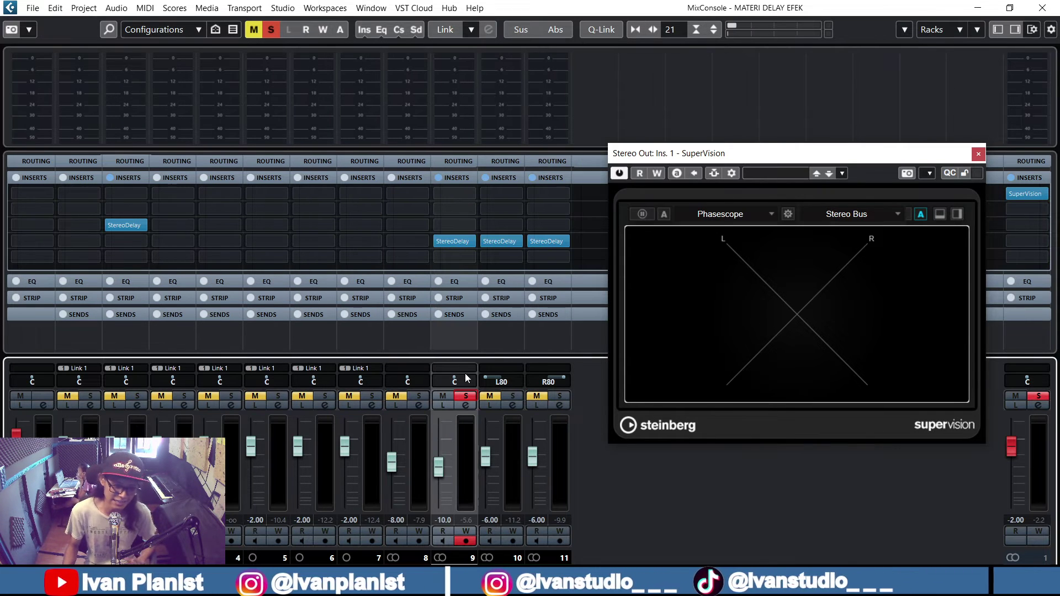
{"action": "left_click", "coordinate": [467, 396]}
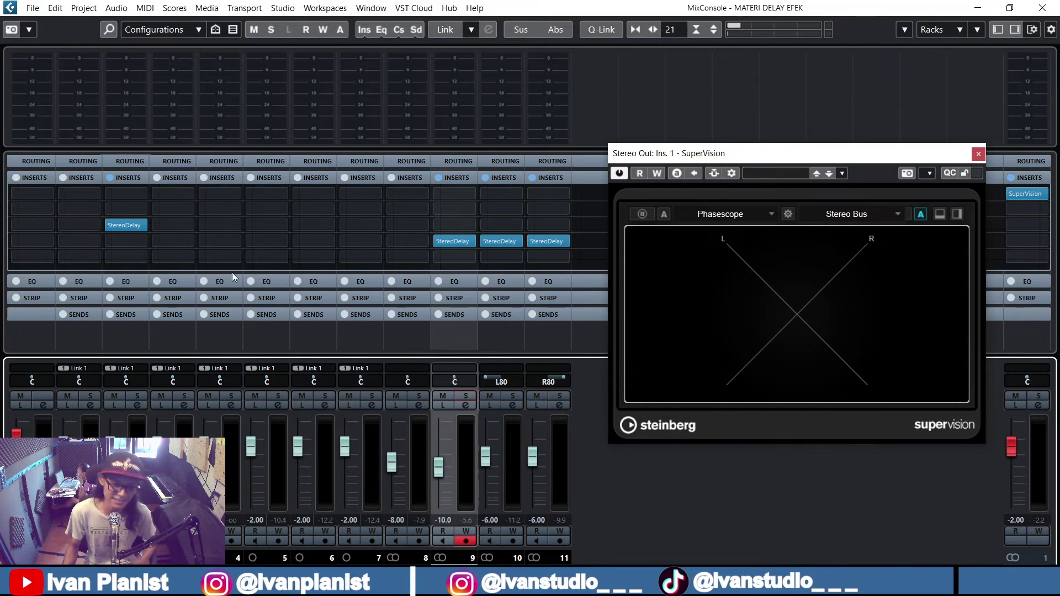
- Open the Snare and BASS 2 StereoDelays and arrange them side by side to compare their delay, feedback, mix and pan settings
{"action": "left_click", "coordinate": [125, 228]}
{"action": "left_click_drag", "start_coordinate": [618, 213], "coordinate": [518, 126]}
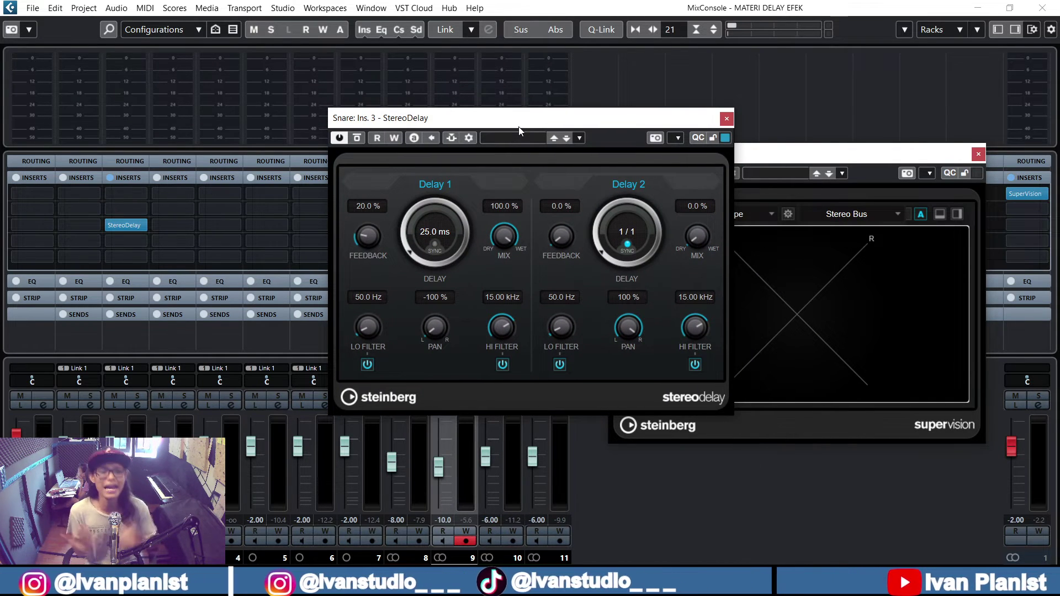
{"action": "left_click_drag", "start_coordinate": [548, 123], "coordinate": [213, 140]}
{"action": "left_click", "coordinate": [445, 244]}
{"action": "left_click_drag", "start_coordinate": [540, 95], "coordinate": [815, 135]}
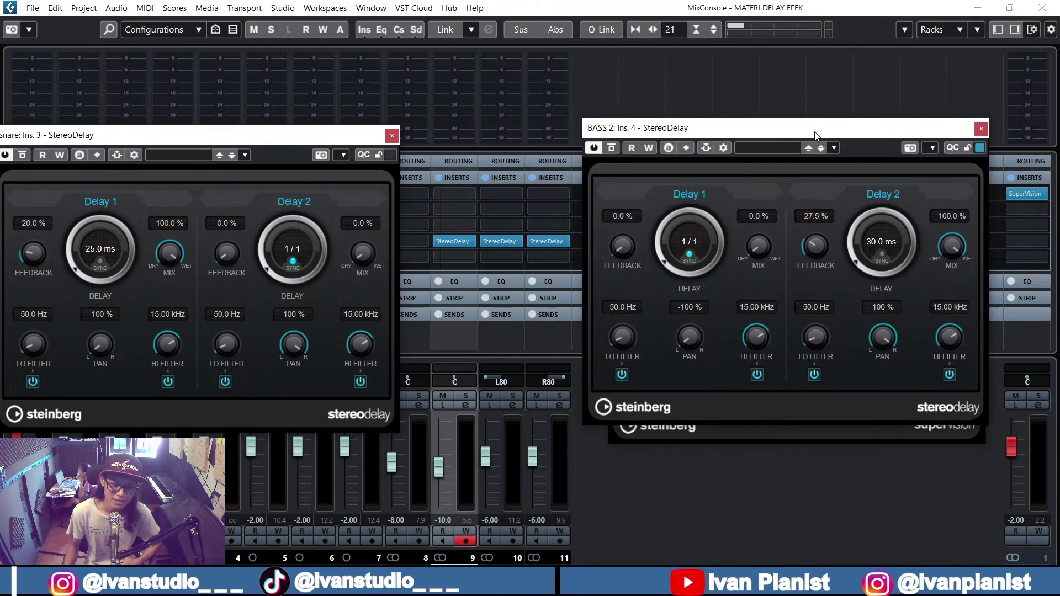
{"action": "left_click_drag", "start_coordinate": [324, 138], "coordinate": [493, 132]}
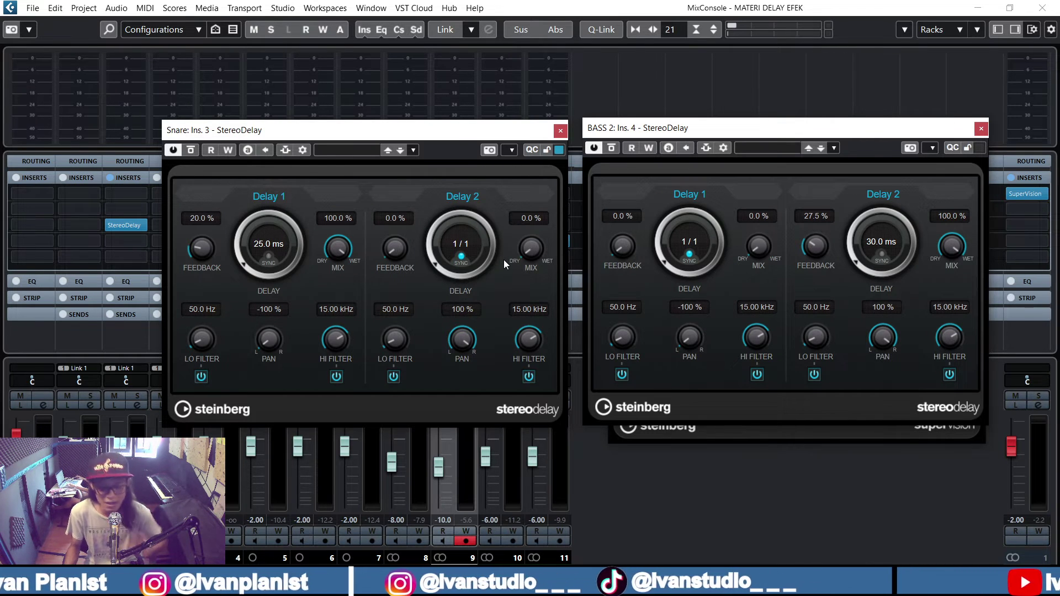
- Play the unsoloed mix, then close the Snare and BASS 2 StereoDelay windows
{"action": "key", "text": "space"}
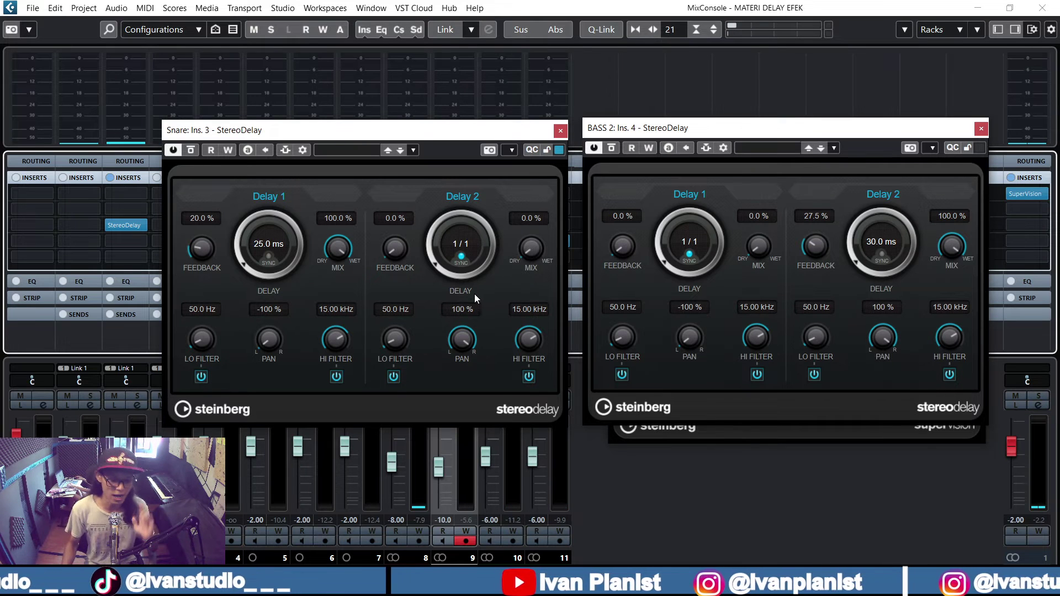
{"action": "left_click", "coordinate": [560, 130]}
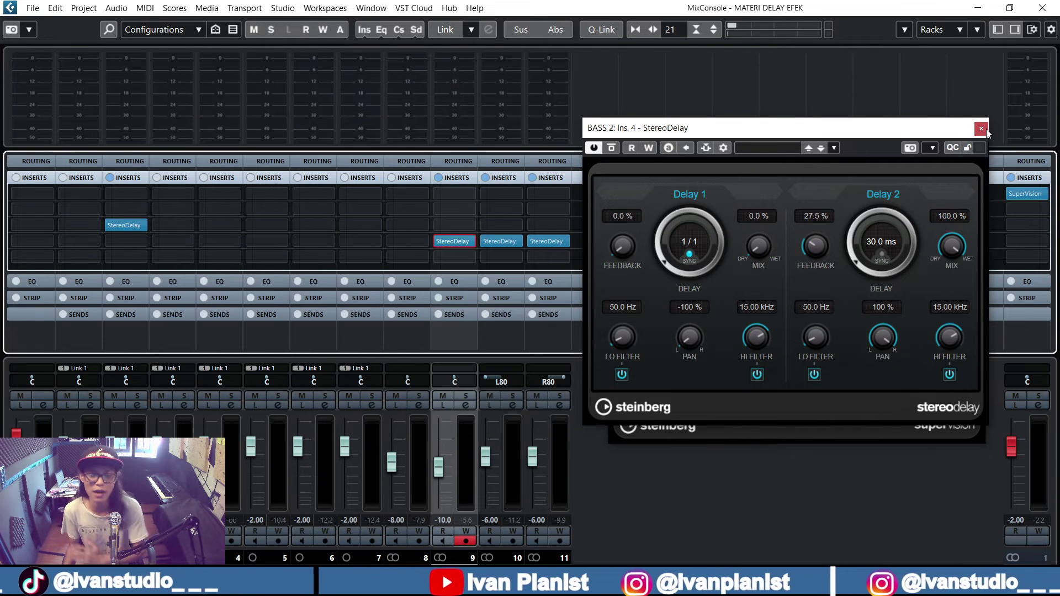
{"action": "left_click", "coordinate": [981, 128]}
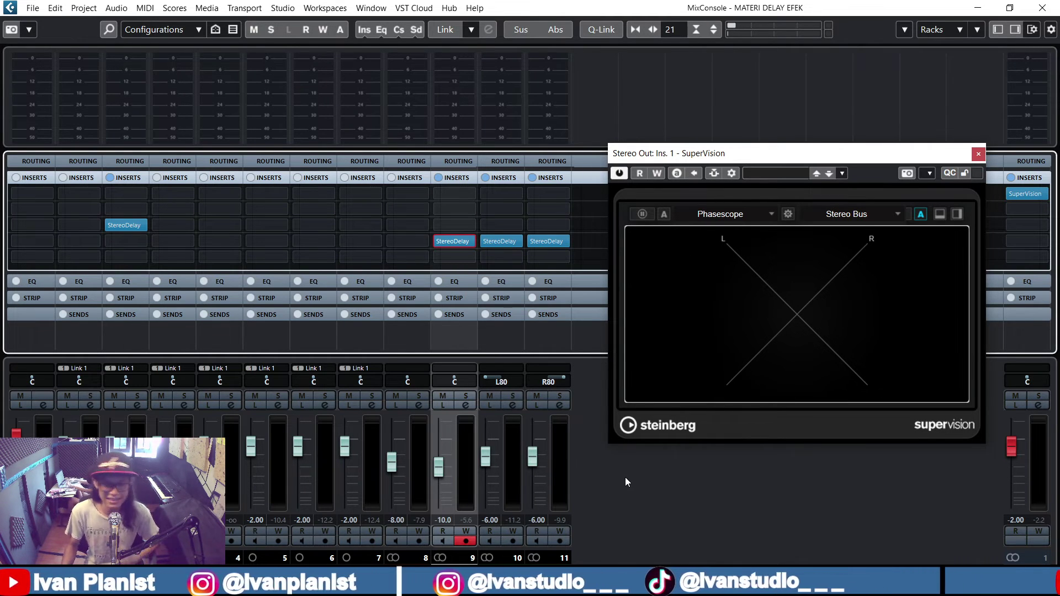
- Open the GTR CLEAN and GTR CLEAN 2 StereoDelays side by side and solo GTR CLEAN
{"action": "mouse_move", "coordinate": [488, 238]}
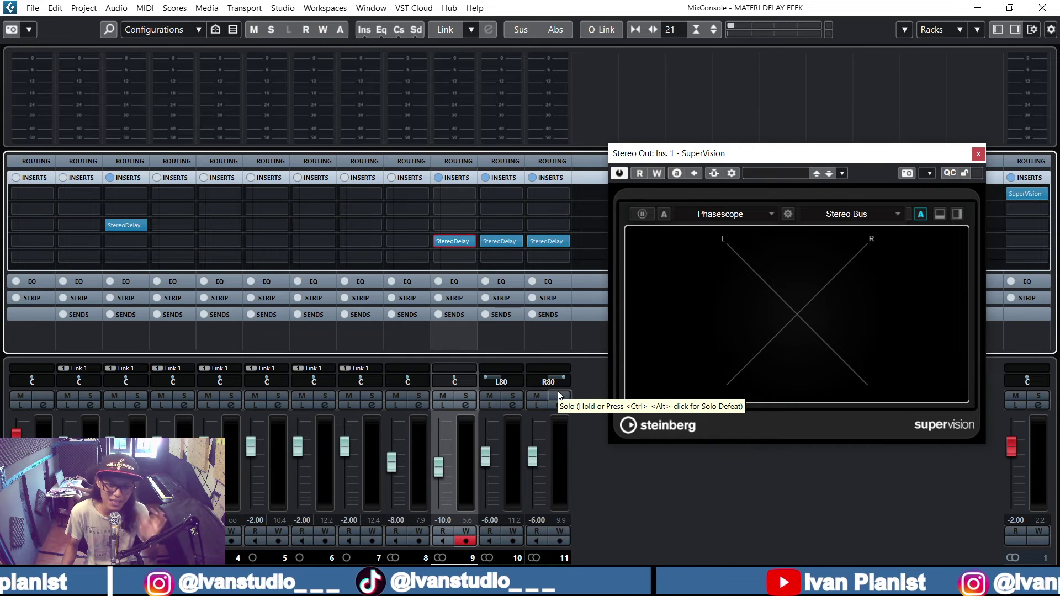
{"action": "left_click", "coordinate": [501, 241]}
{"action": "left_click_drag", "start_coordinate": [564, 154], "coordinate": [310, 85]}
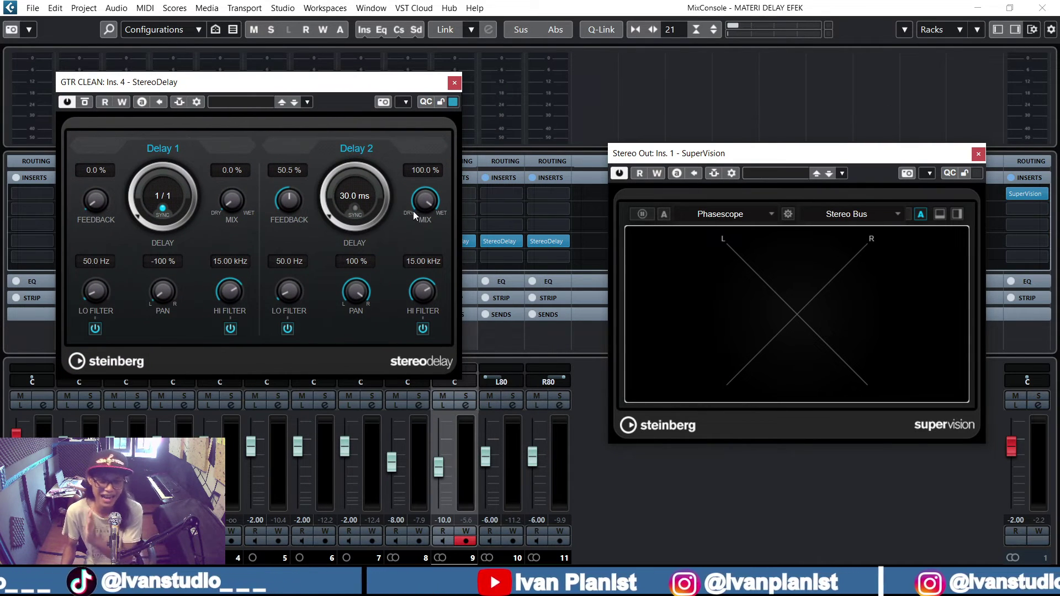
{"action": "left_click", "coordinate": [549, 241]}
{"action": "left_click_drag", "start_coordinate": [594, 155], "coordinate": [825, 100]}
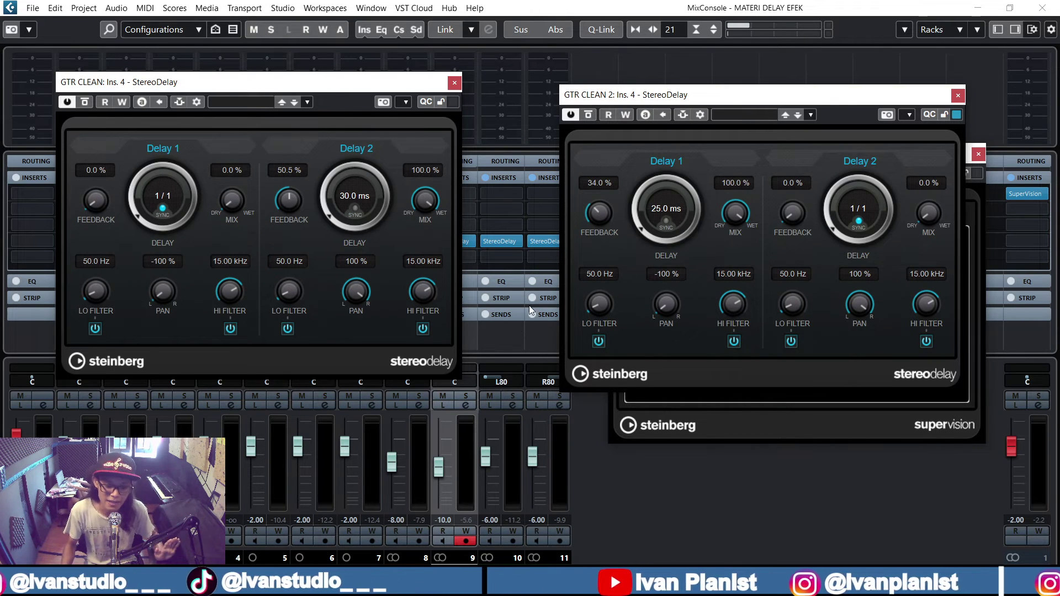
{"action": "left_click", "coordinate": [512, 395]}
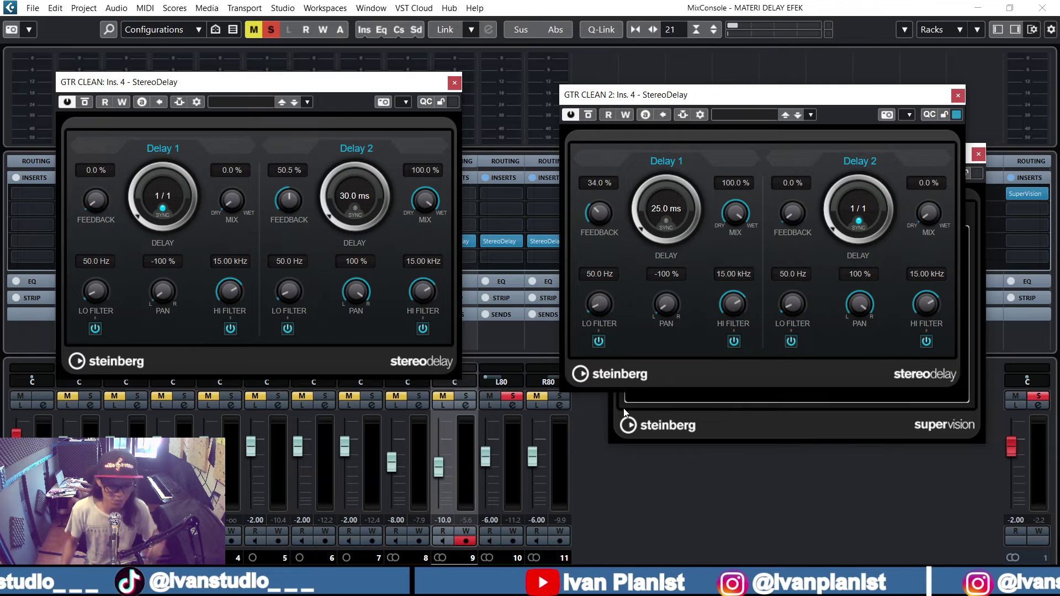
- Solo only GTR CLEAN 2 and set its StereoDelay Delay 1 to 43.5% feedback and a 30 ms delay time
{"action": "left_click", "coordinate": [558, 396]}
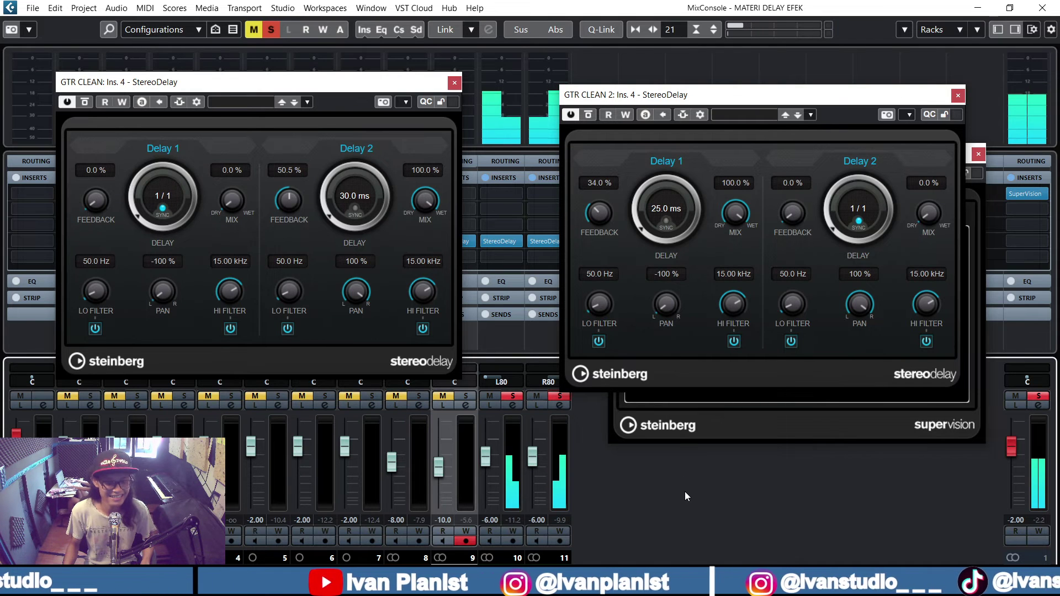
{"action": "left_click", "coordinate": [513, 396]}
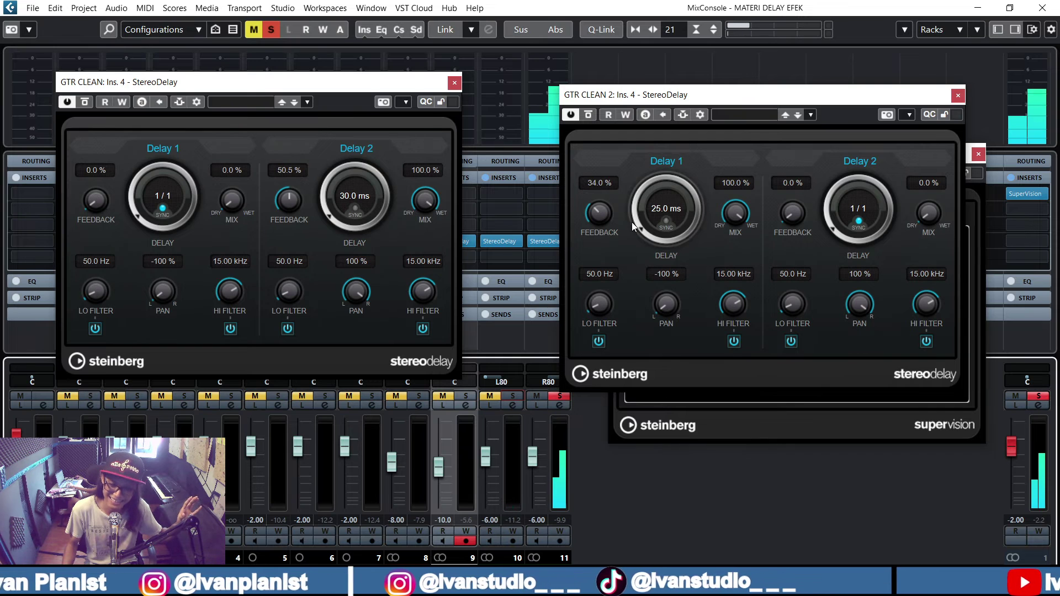
{"action": "left_click_drag", "start_coordinate": [598, 220], "coordinate": [598, 214]}
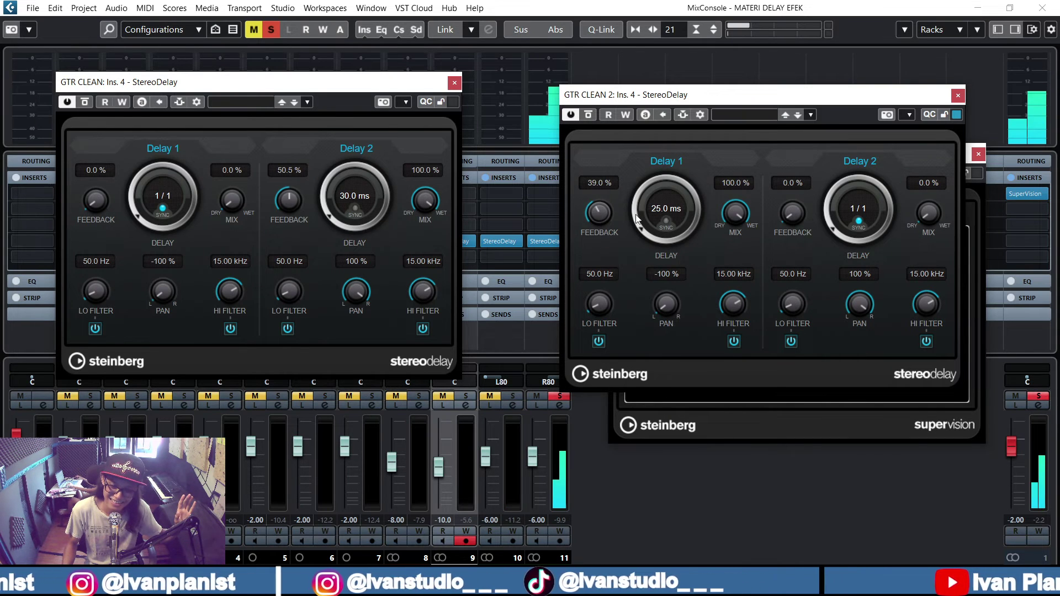
{"action": "left_click", "coordinate": [663, 208]}
{"action": "type", "text": "30"}
{"action": "key", "text": "Return"}
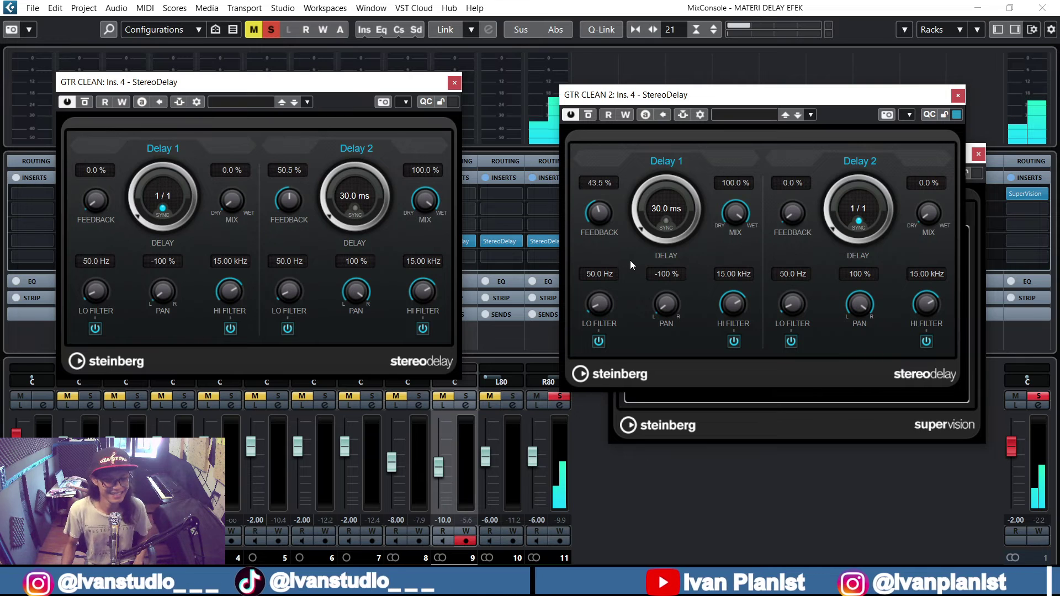
- Switch the solo from GTR CLEAN 2 to GTR CLEAN and set its Delay 2 feedback to 43%
{"action": "left_click", "coordinate": [558, 398]}
{"action": "left_click", "coordinate": [513, 397]}
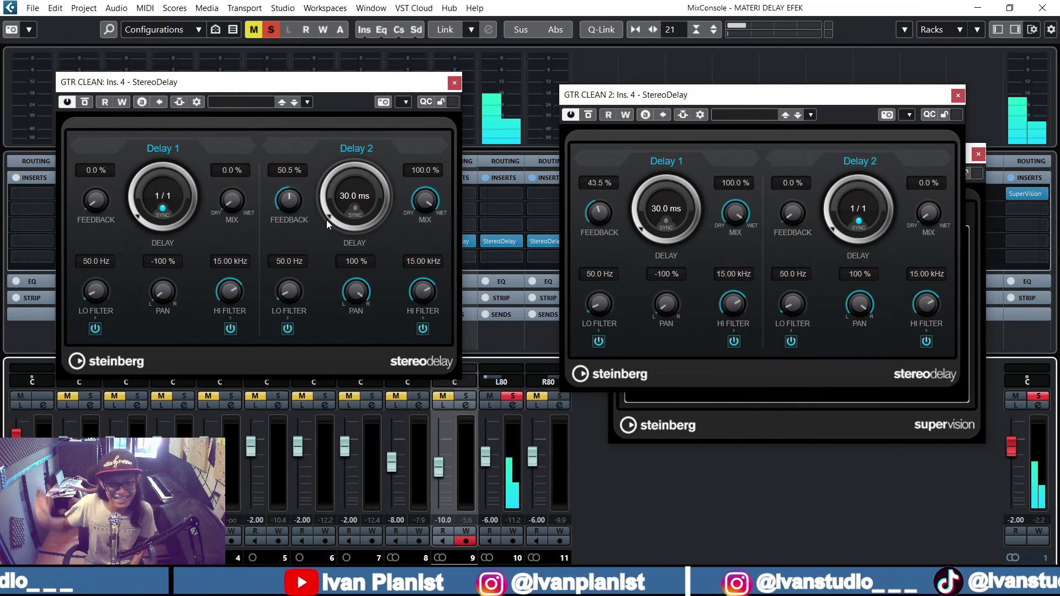
{"action": "left_click_drag", "start_coordinate": [285, 199], "coordinate": [285, 210]}
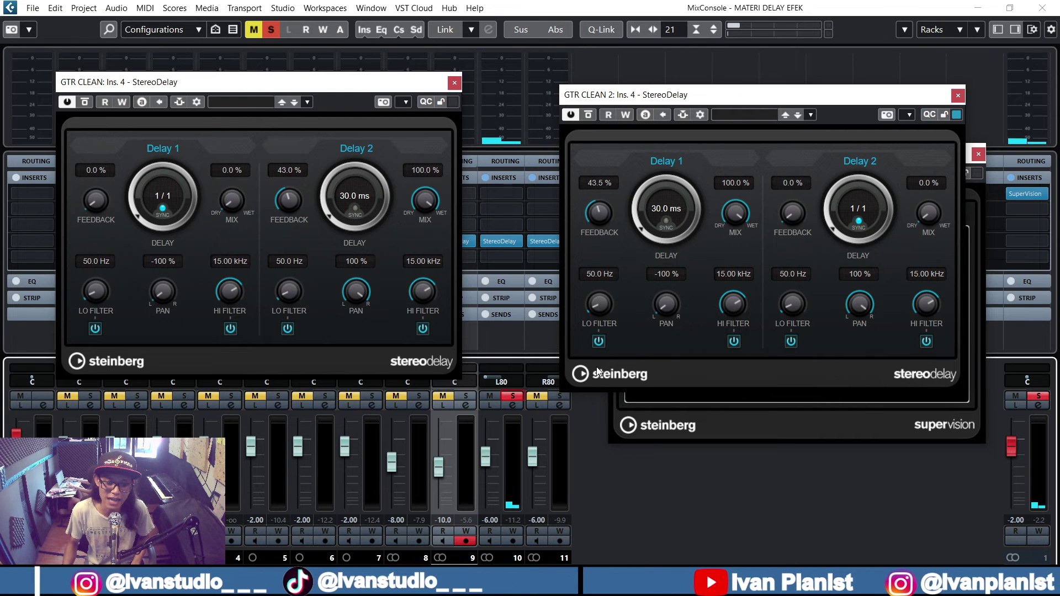
- Close both guitar StereoDelay windows, unsolo GTR CLEAN and GTR CLEAN 2, and play the full mix
{"action": "left_click_drag", "start_coordinate": [734, 95], "coordinate": [751, 85]}
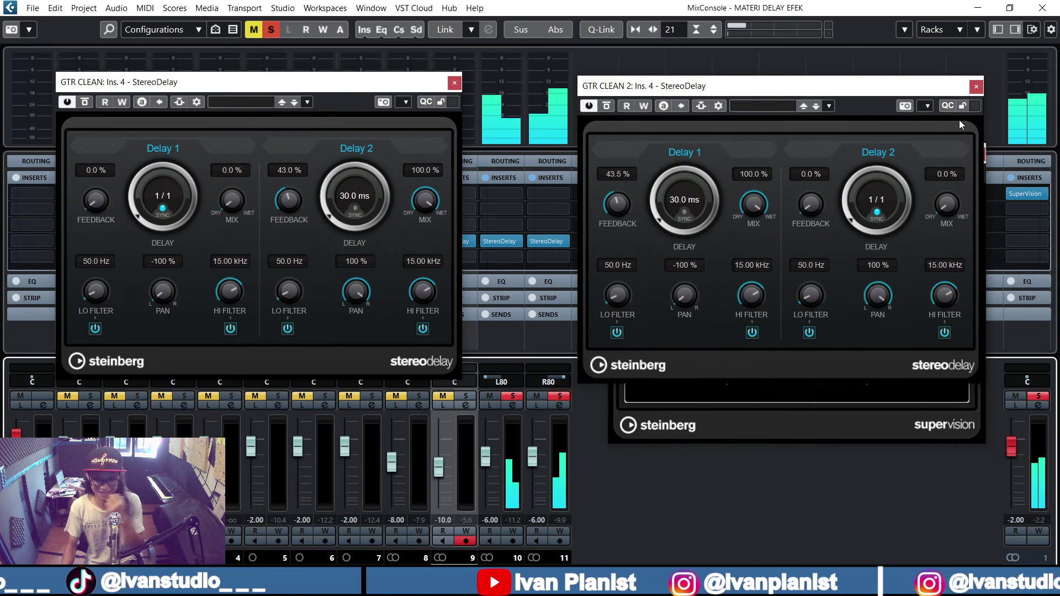
{"action": "left_click", "coordinate": [976, 87]}
{"action": "left_click", "coordinate": [454, 82]}
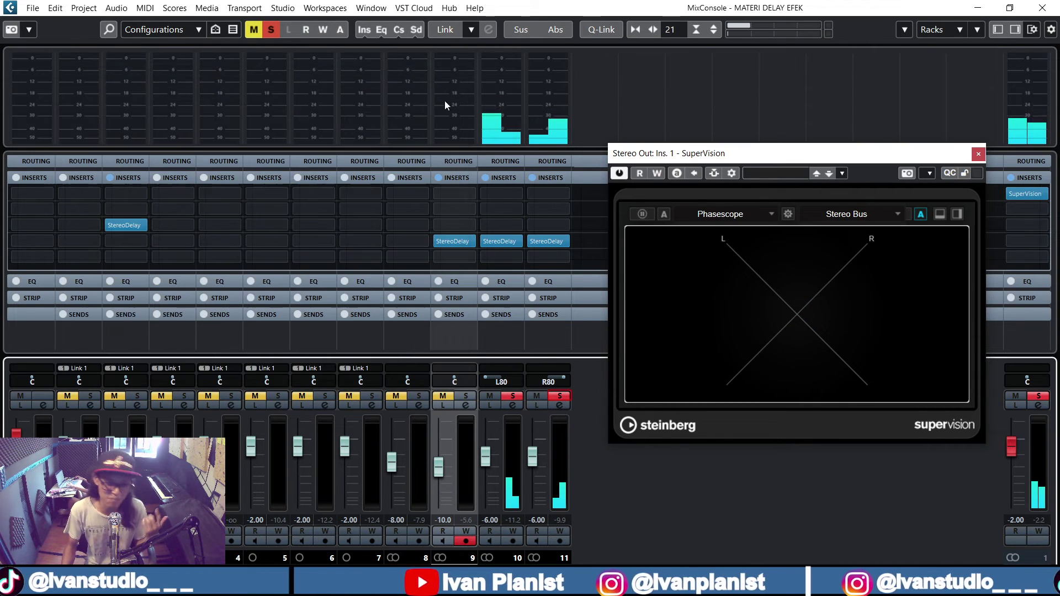
{"action": "left_click", "coordinate": [514, 396]}
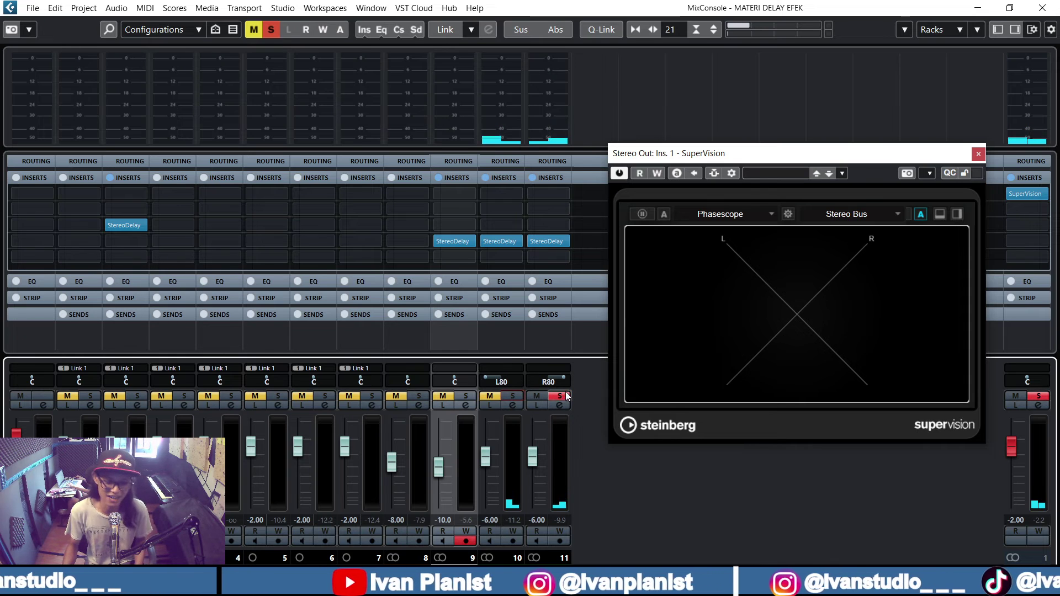
{"action": "left_click", "coordinate": [558, 396]}
{"action": "key", "text": "space"}
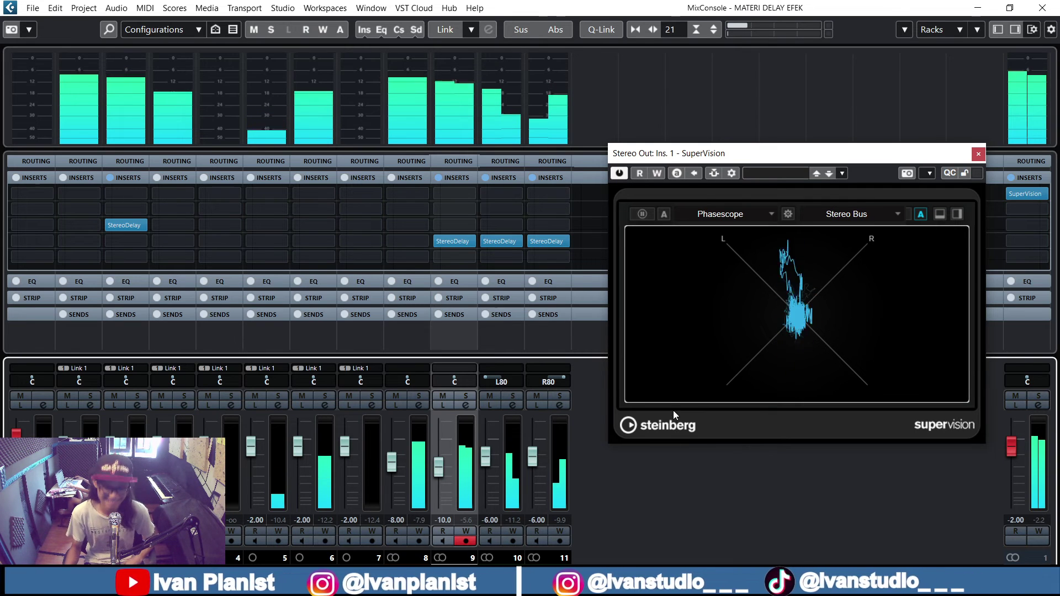
- Bypass and re-enable all channel inserts twice, comparing the mix's stereo width on the Phasescope with and without the delays
{"action": "left_click", "coordinate": [364, 30]}
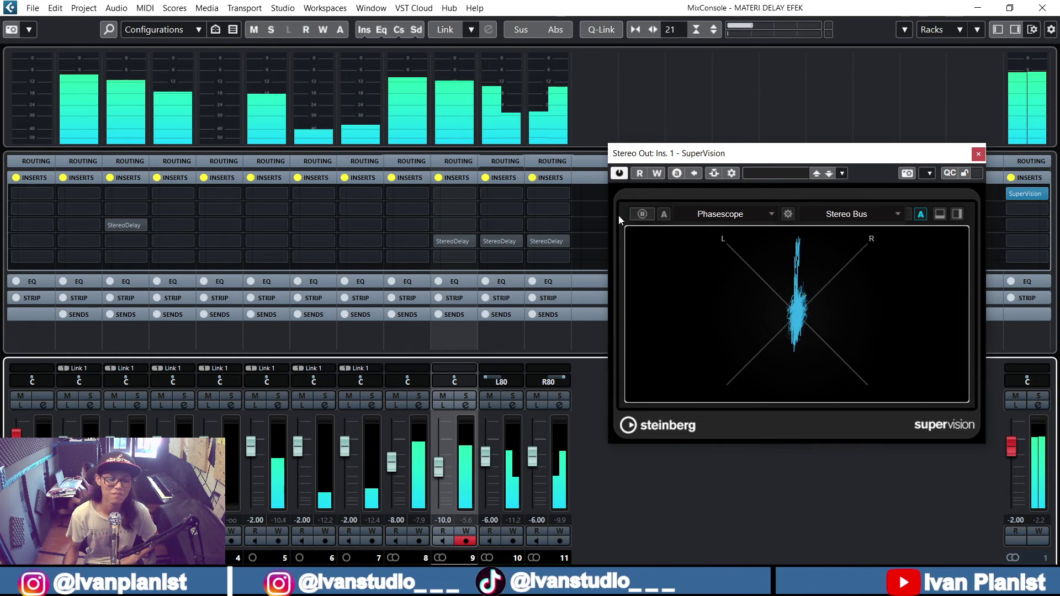
{"action": "left_click", "coordinate": [364, 30]}
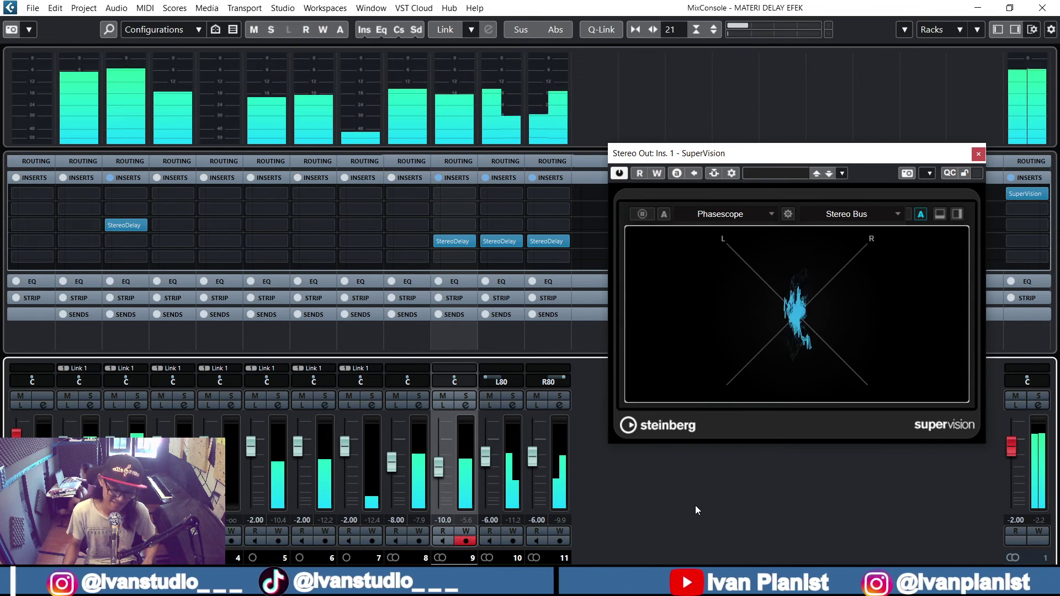
{"action": "key", "text": "space"}
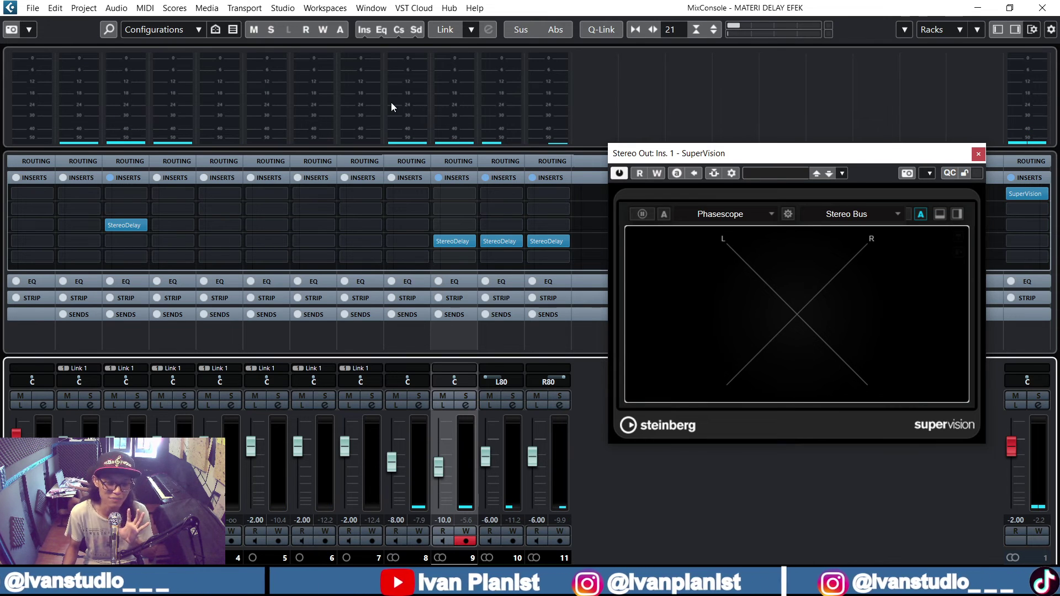
{"action": "left_click", "coordinate": [364, 29]}
{"action": "key", "text": "space"}
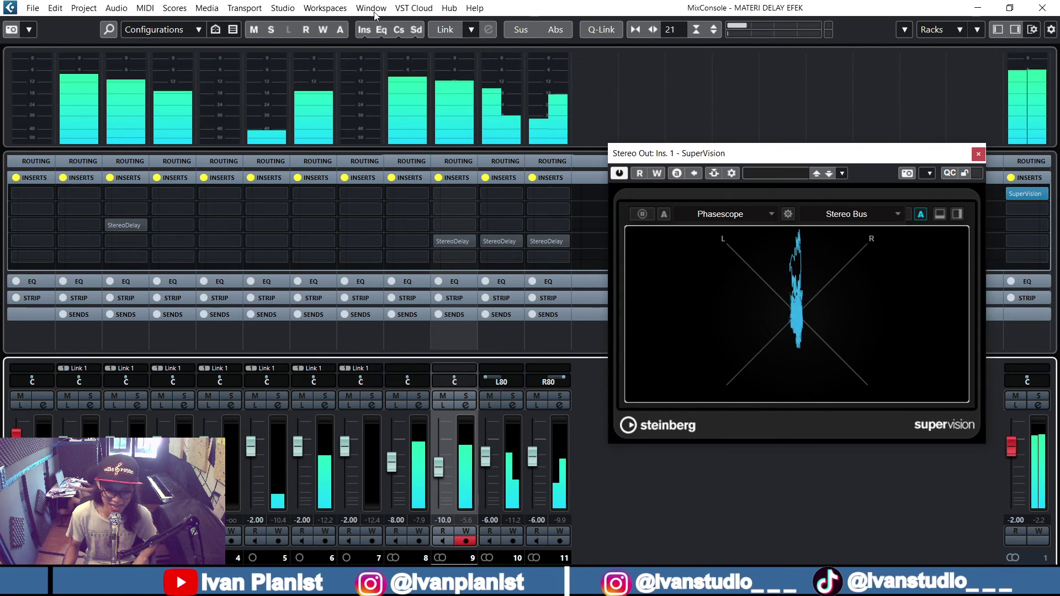
{"action": "left_click", "coordinate": [363, 30]}
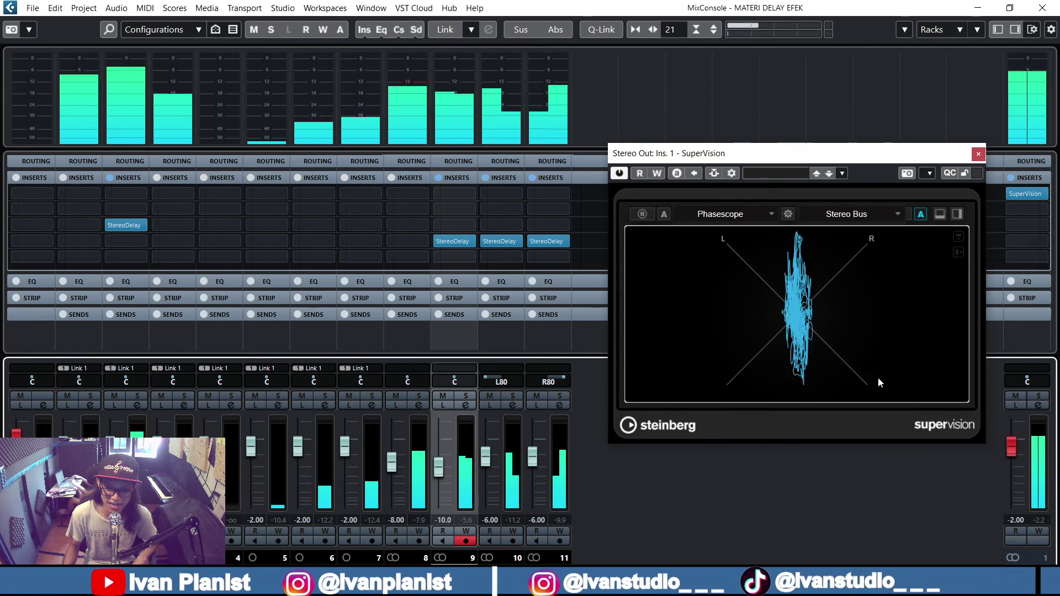